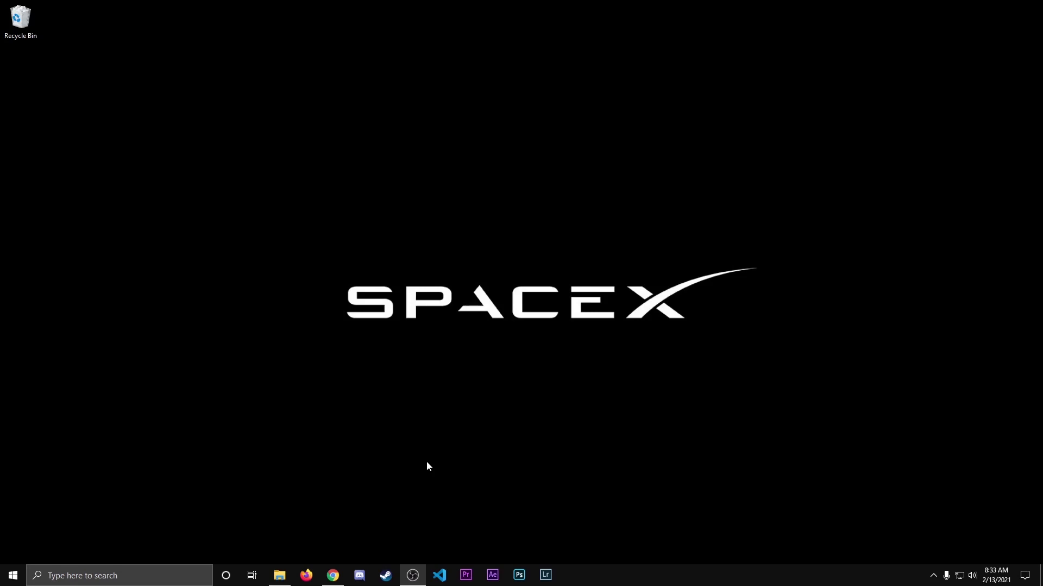
Step: Launch Chrome and load the Synology DSM desktop at 192.168.1.3:5000
right_click(333, 575)
left_click(333, 517)
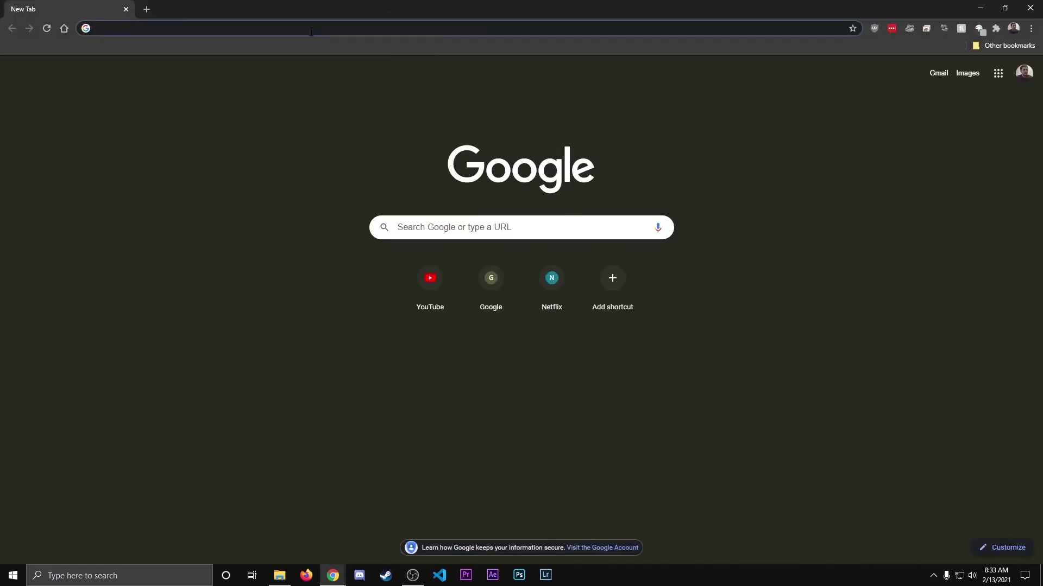
type("192.168.1.3:5000")
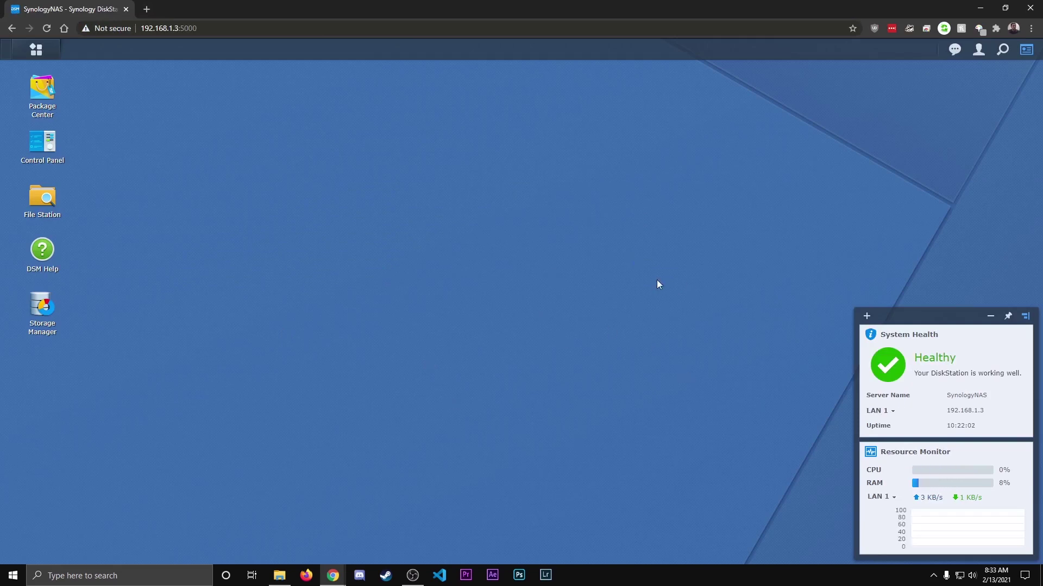
Step: Create a 'Downloads' shared folder on Volume 1 with default wizard settings and permissions
left_click(44, 145)
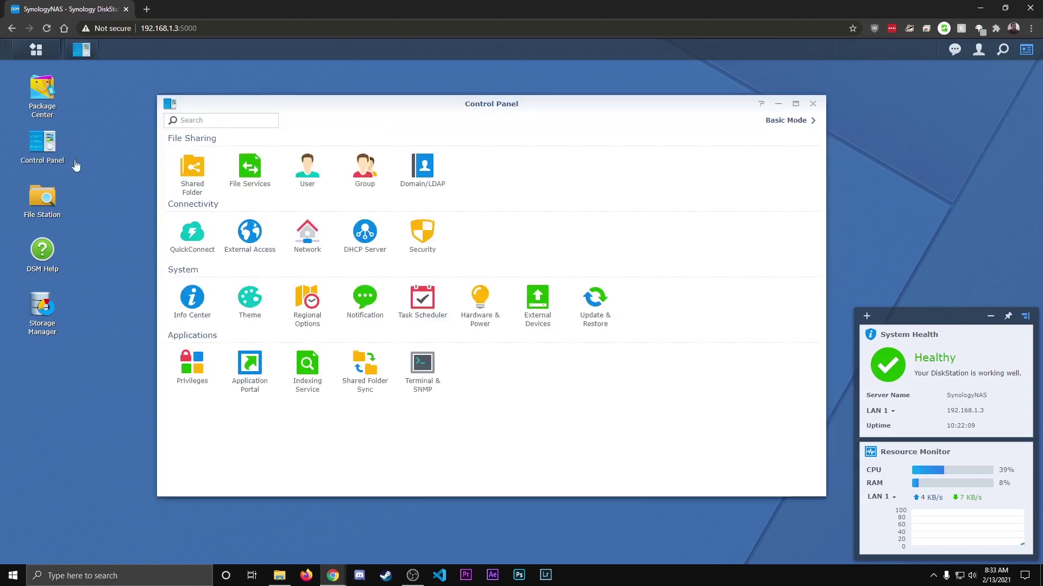
left_click(193, 170)
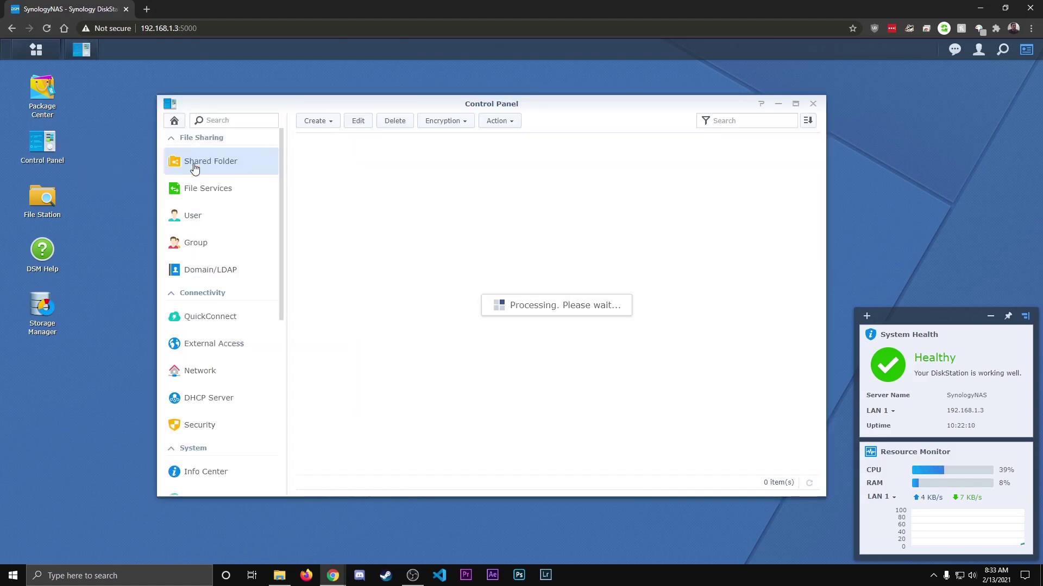
left_click(325, 124)
left_click(327, 139)
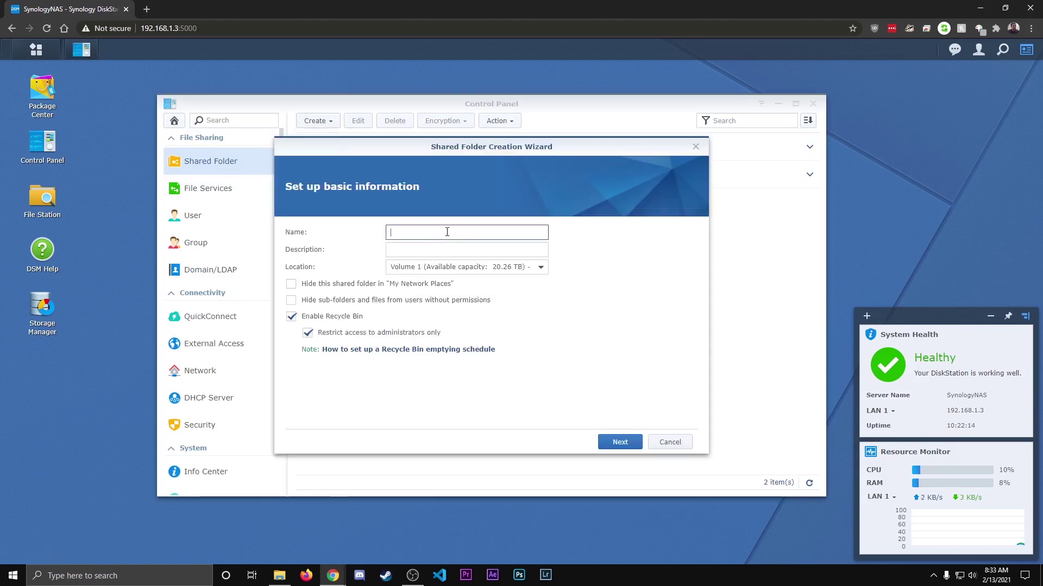
type("Downloads")
left_click(603, 441)
left_click(622, 443)
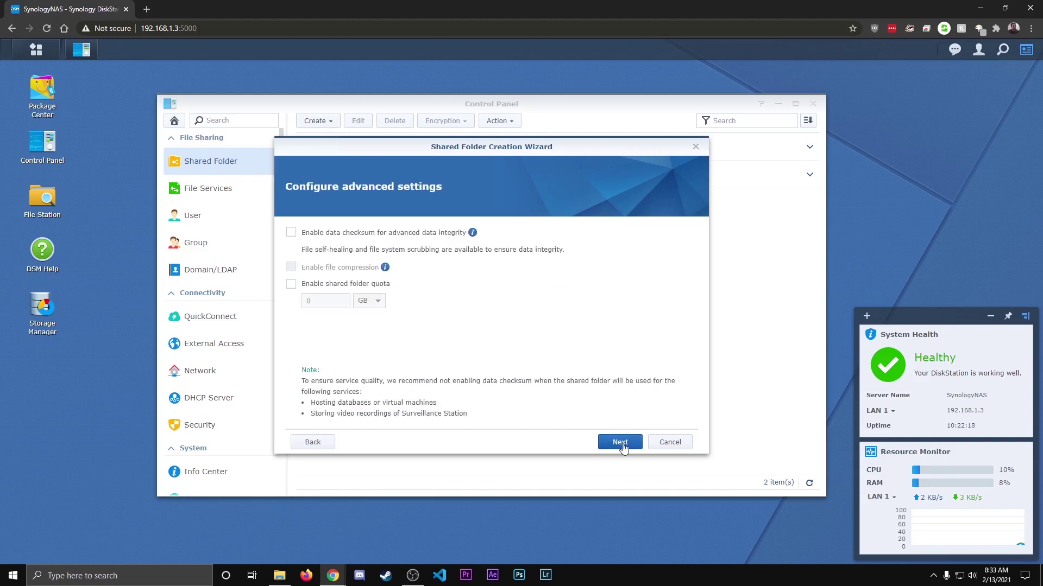
left_click(621, 443)
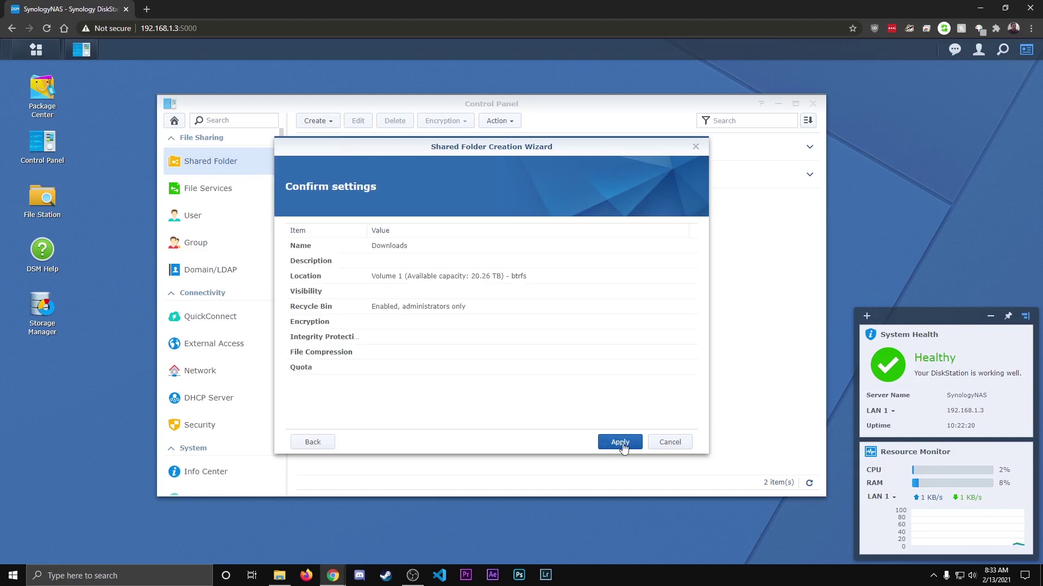
left_click(621, 443)
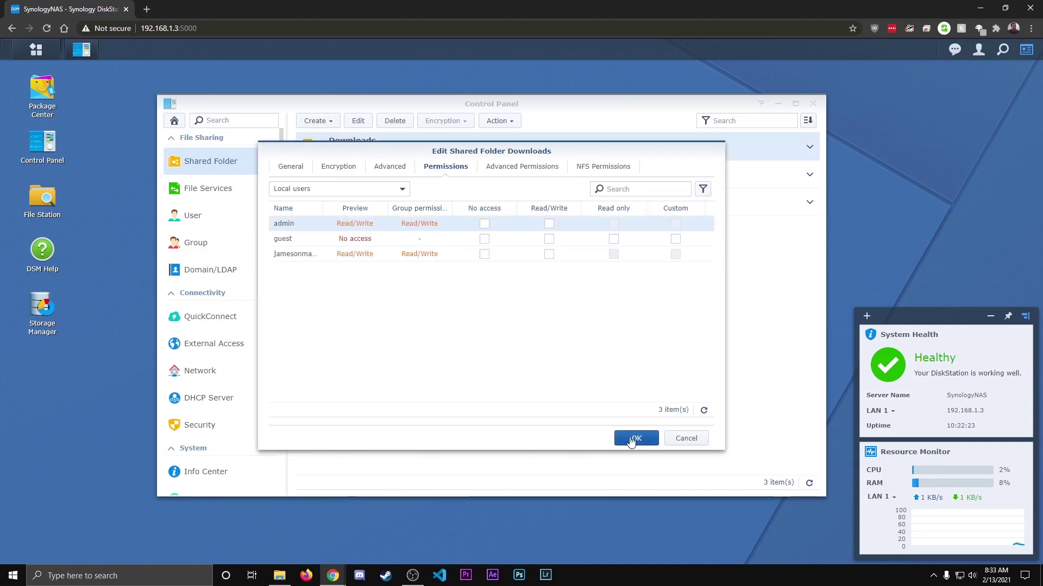
left_click(634, 439)
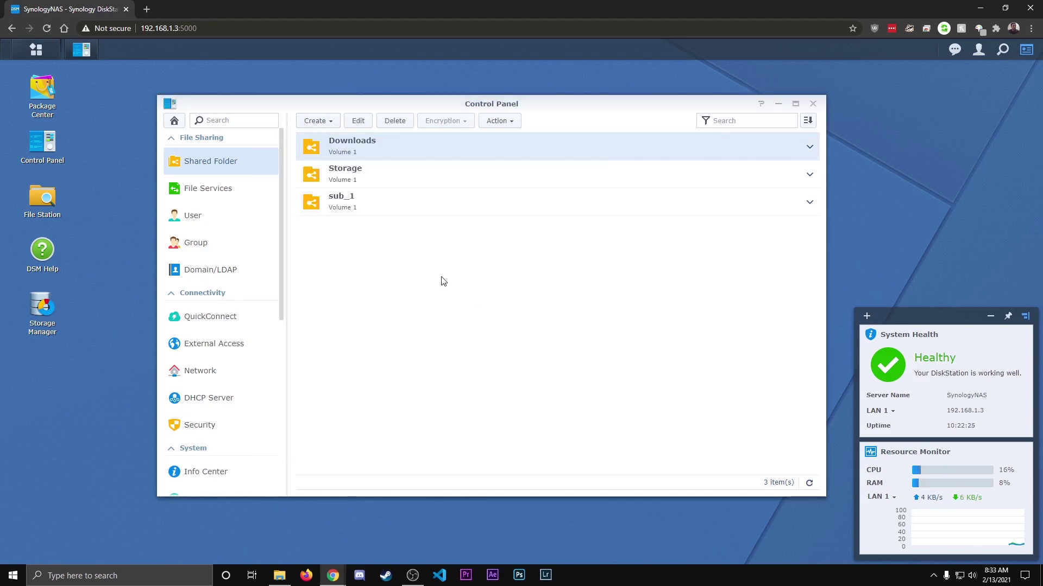
Step: In File Station, create Incomplete and Complete folders inside Downloads
left_click(813, 103)
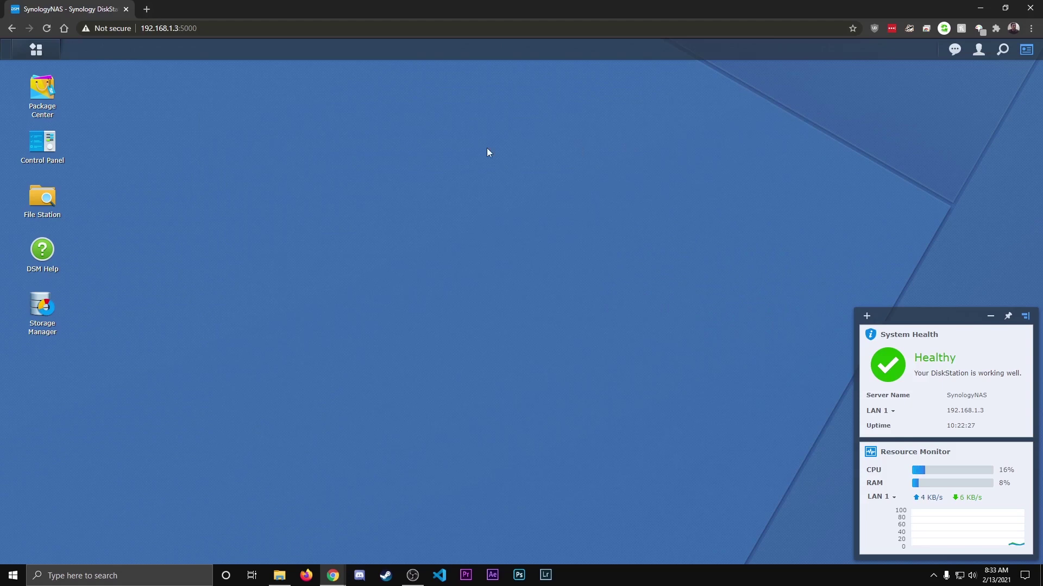
left_click(45, 198)
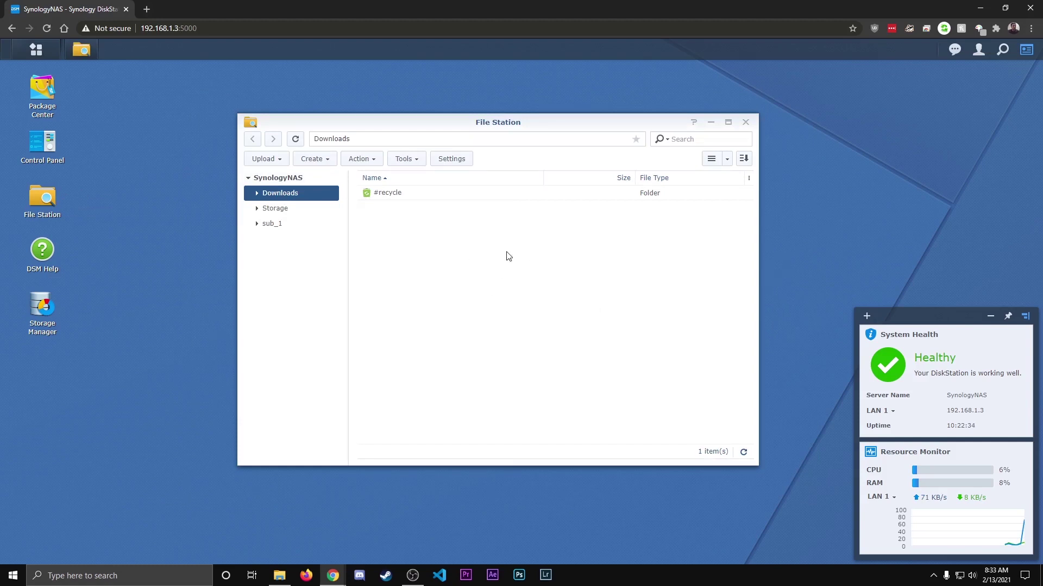
left_click(313, 159)
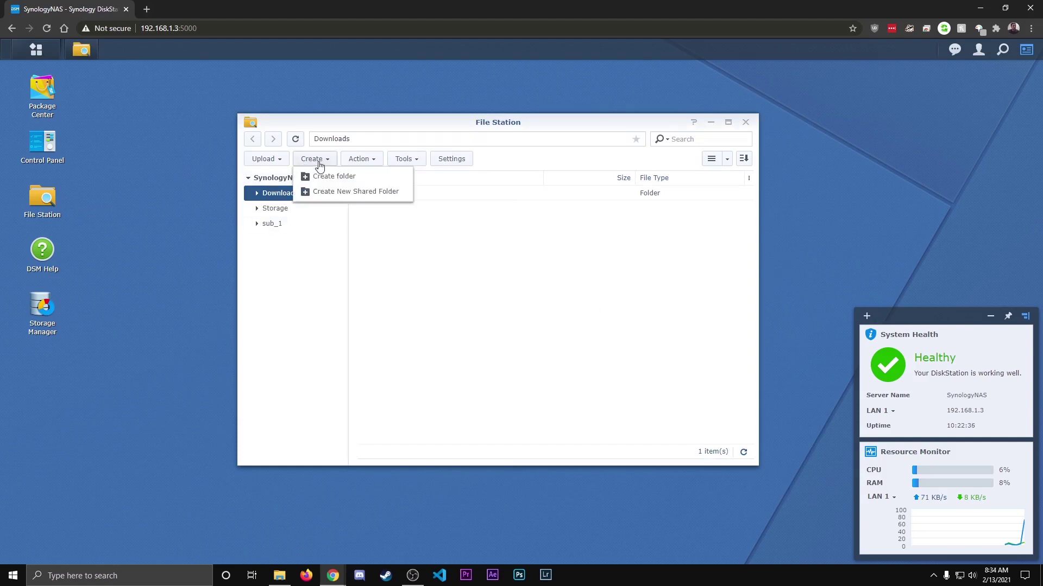
left_click(323, 177)
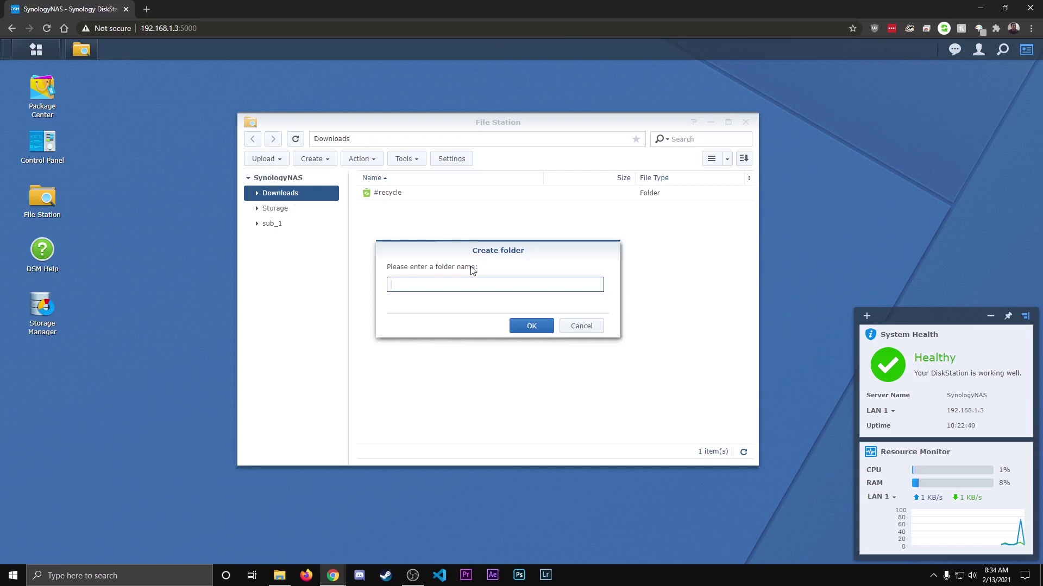
type("Incomplete")
left_click(531, 326)
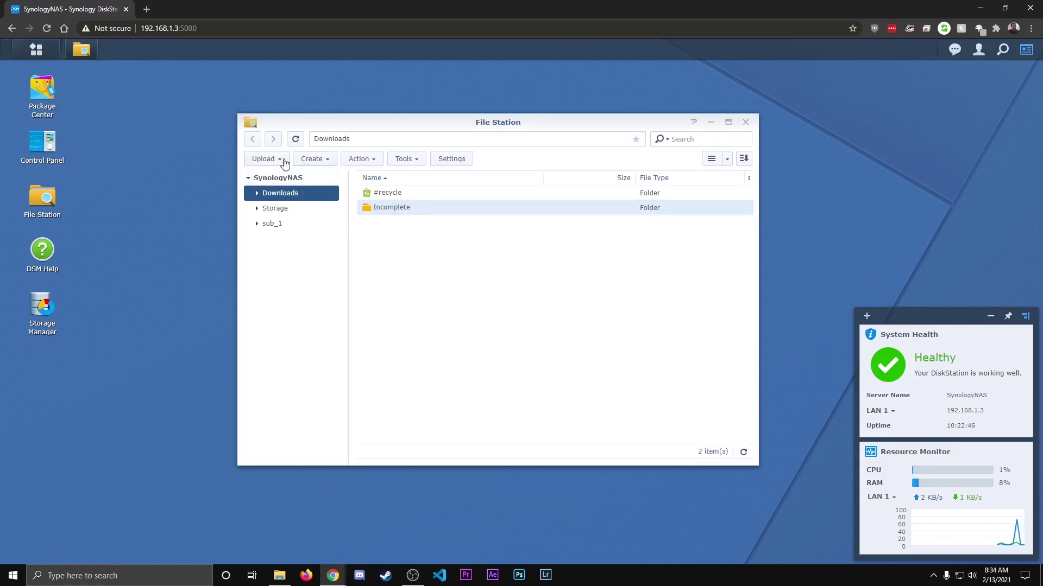
left_click(336, 164)
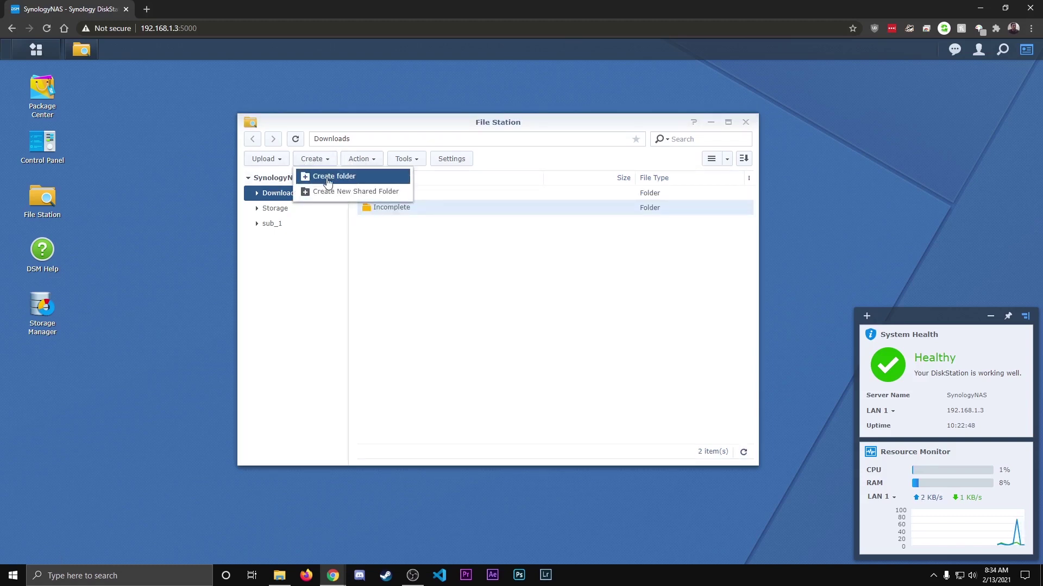
left_click(333, 177)
type("Comple")
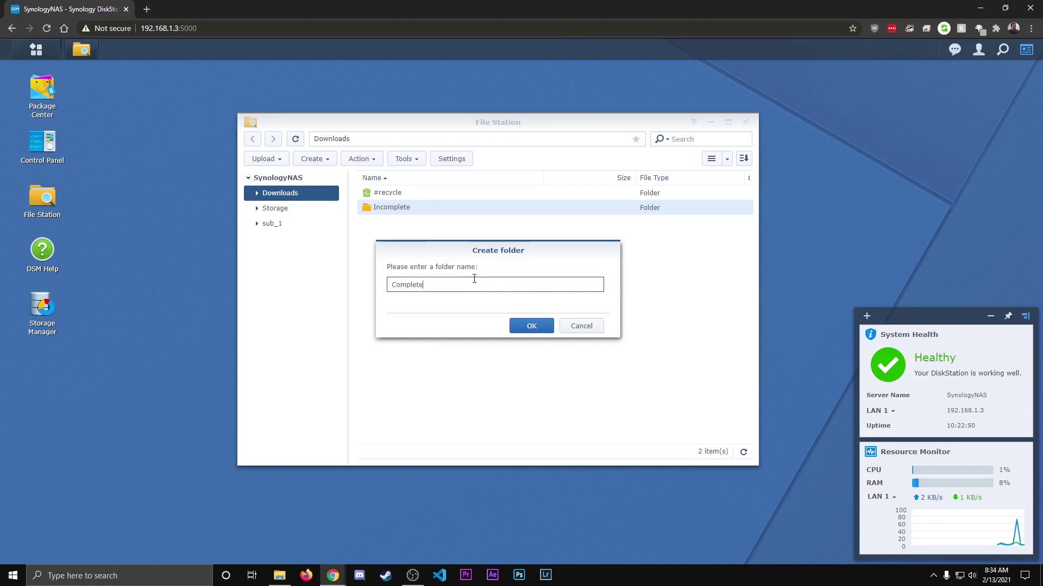
type("te")
left_click(531, 325)
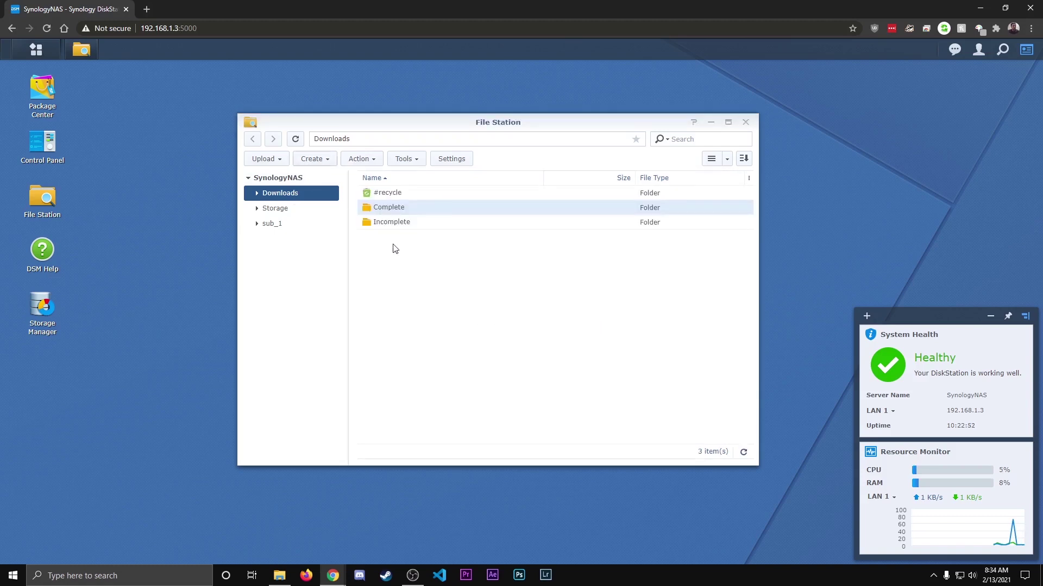
Step: Create a 'TV Shows' folder inside the Complete folder
double_click(399, 208)
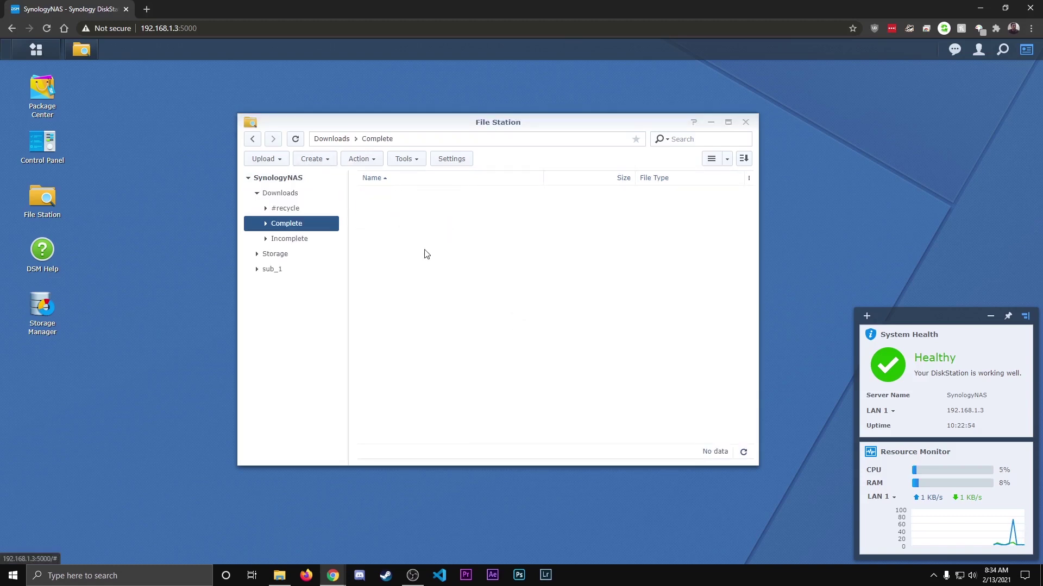
left_click(315, 159)
left_click(314, 172)
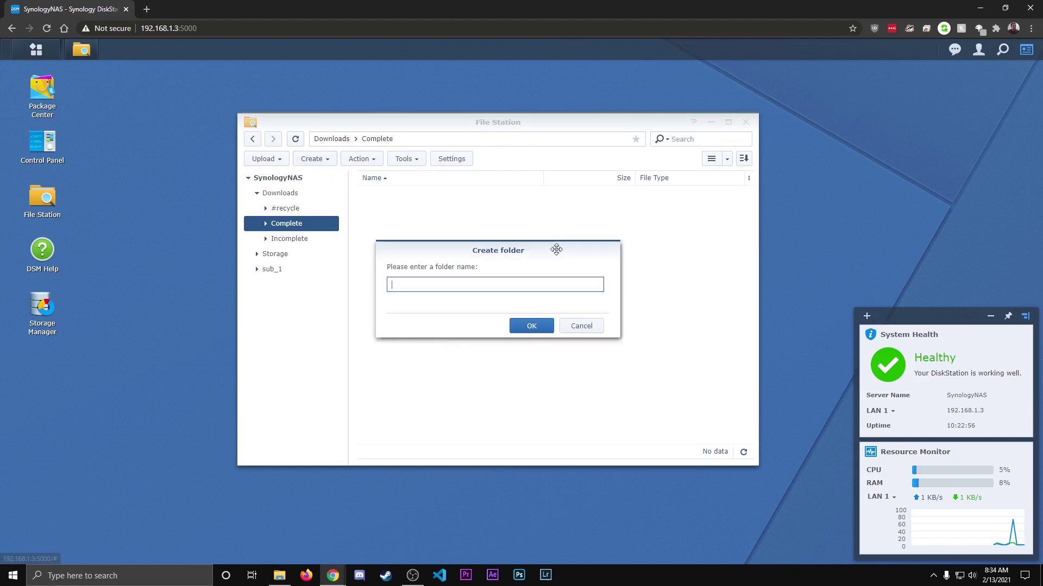
type("TV ")
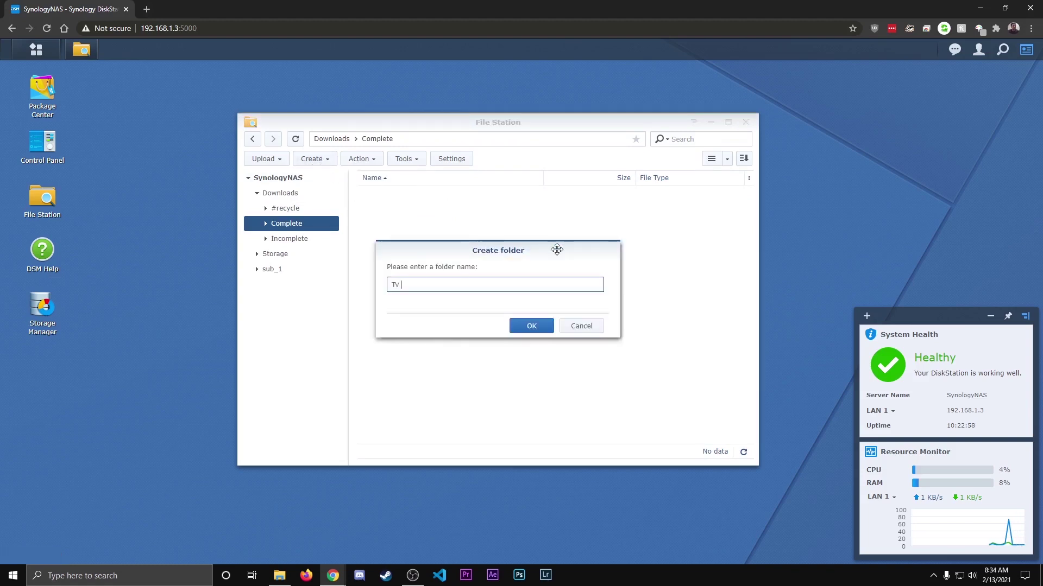
type("Shows")
left_click_drag(496, 284, 204, 262)
type("TV Shows")
left_click(534, 326)
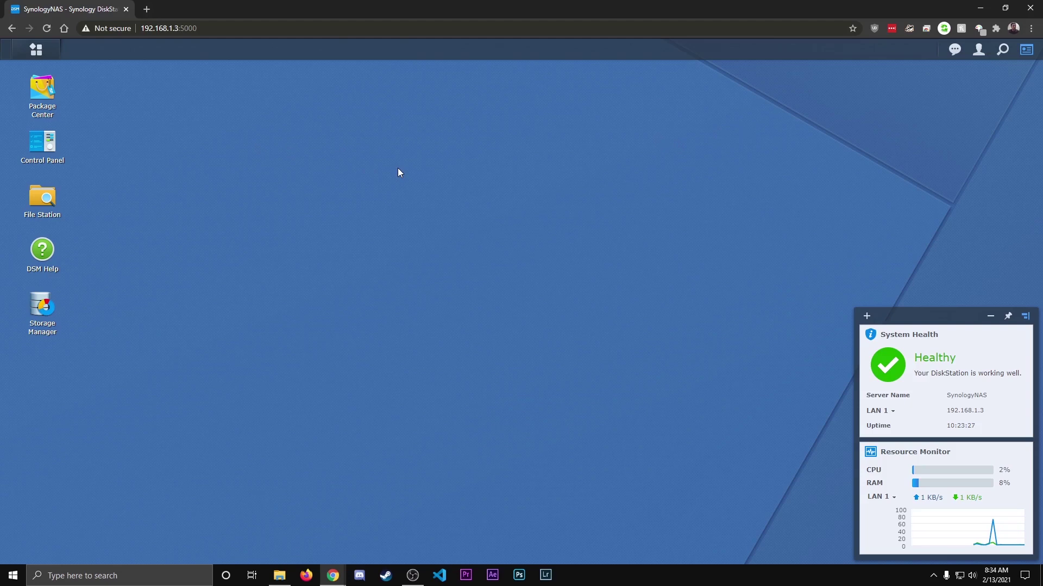
left_click(47, 89)
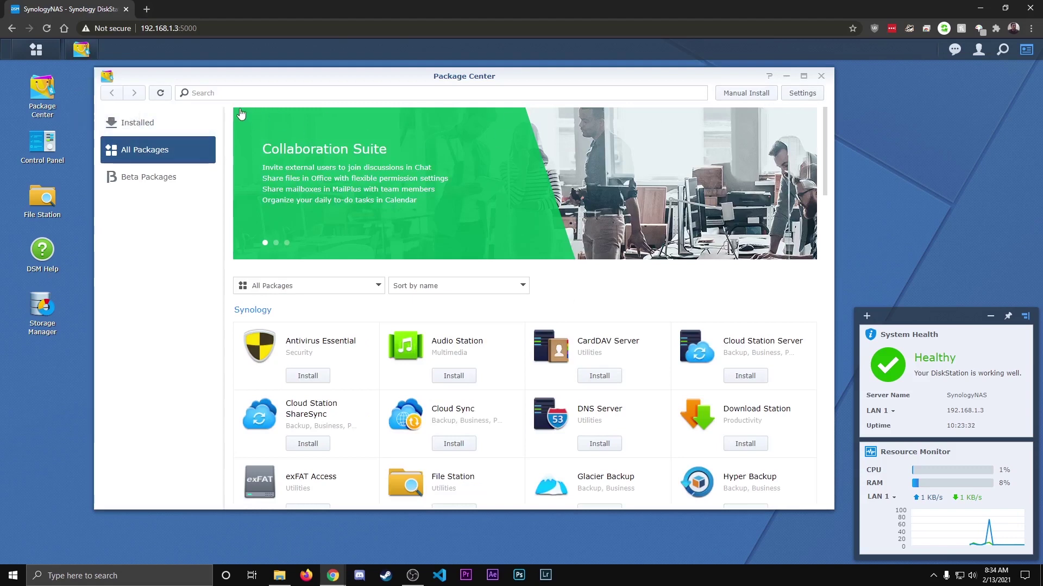
left_click(802, 93)
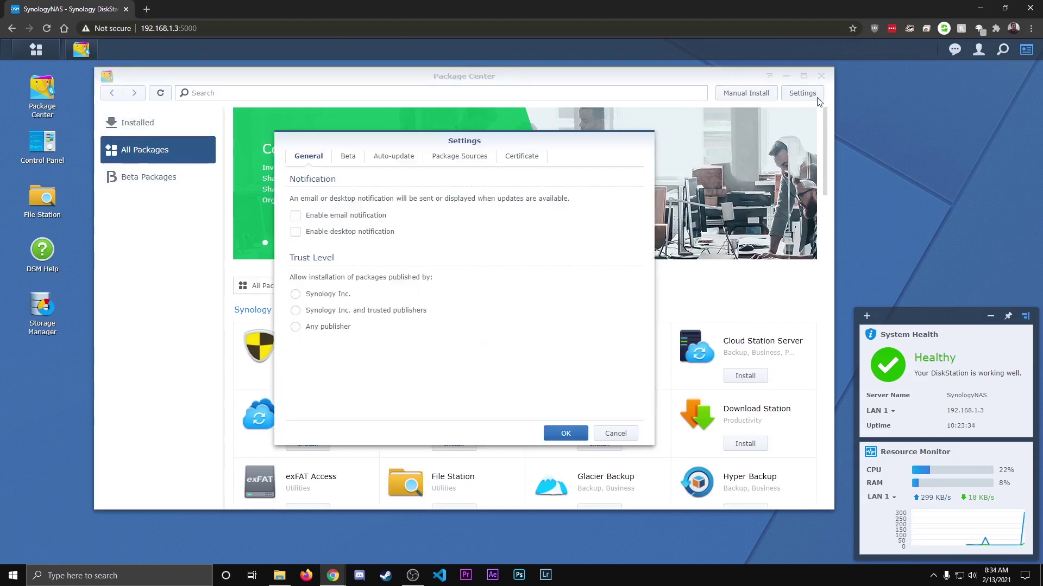
left_click(459, 157)
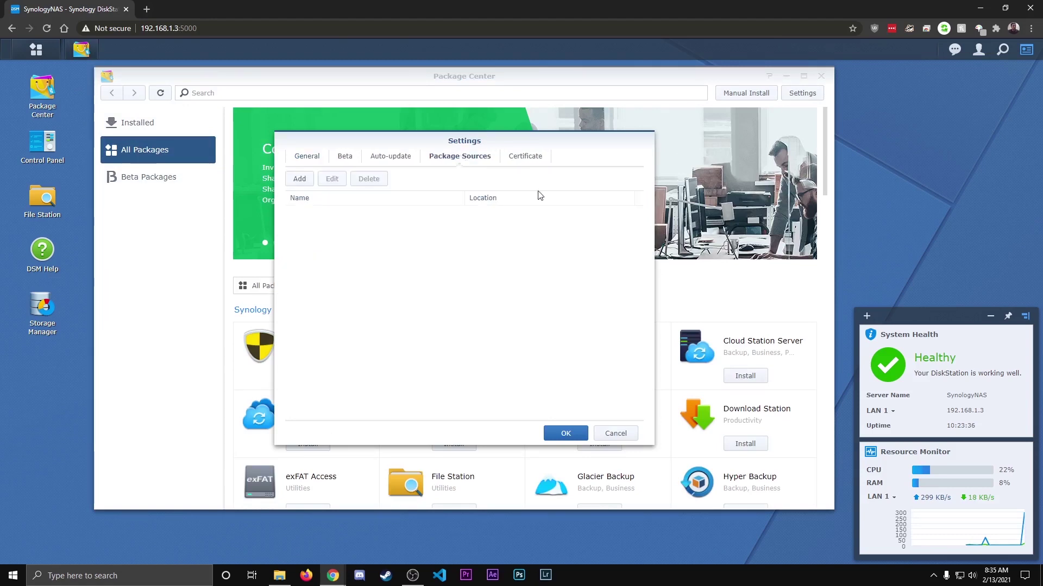
left_click(299, 179)
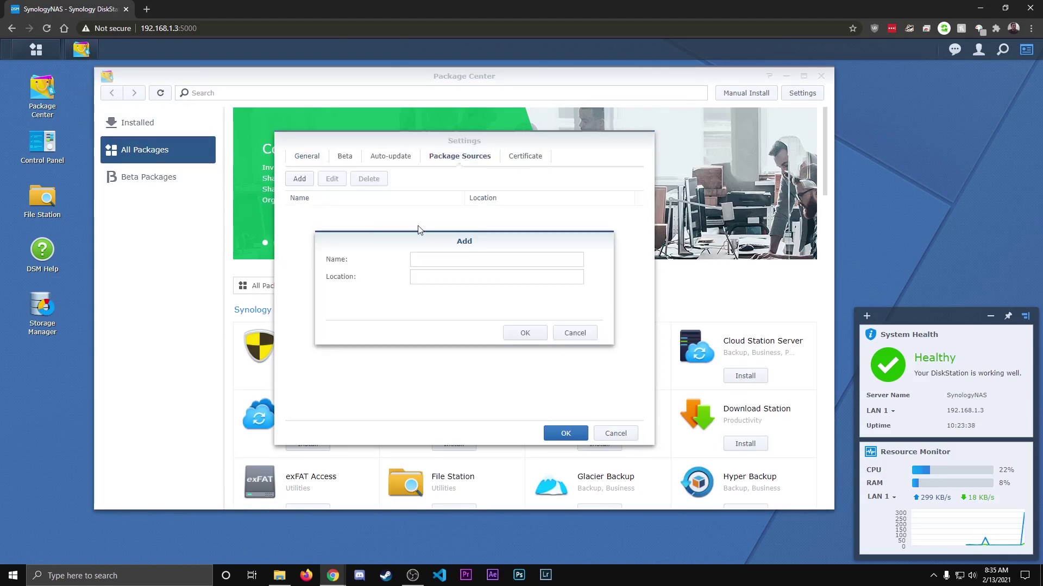
left_click(436, 262)
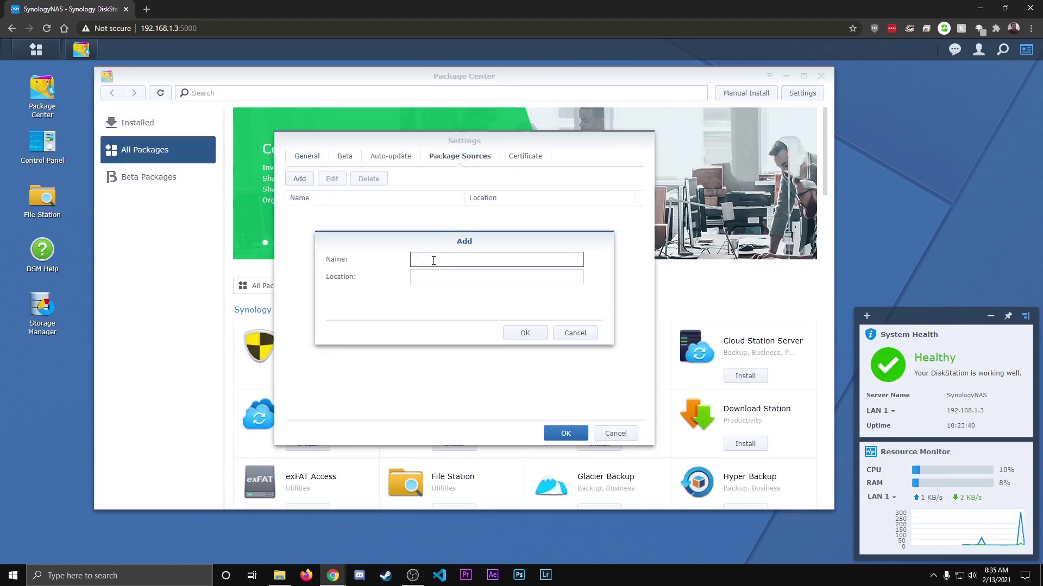
type("Synol")
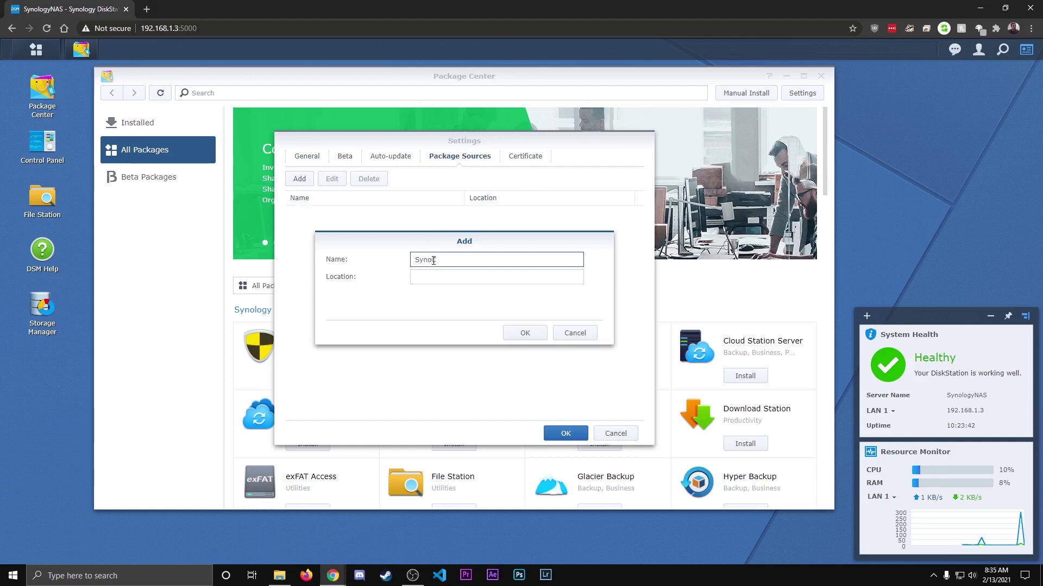
type("ommunity")
key("Tab")
key("alt+Tab")
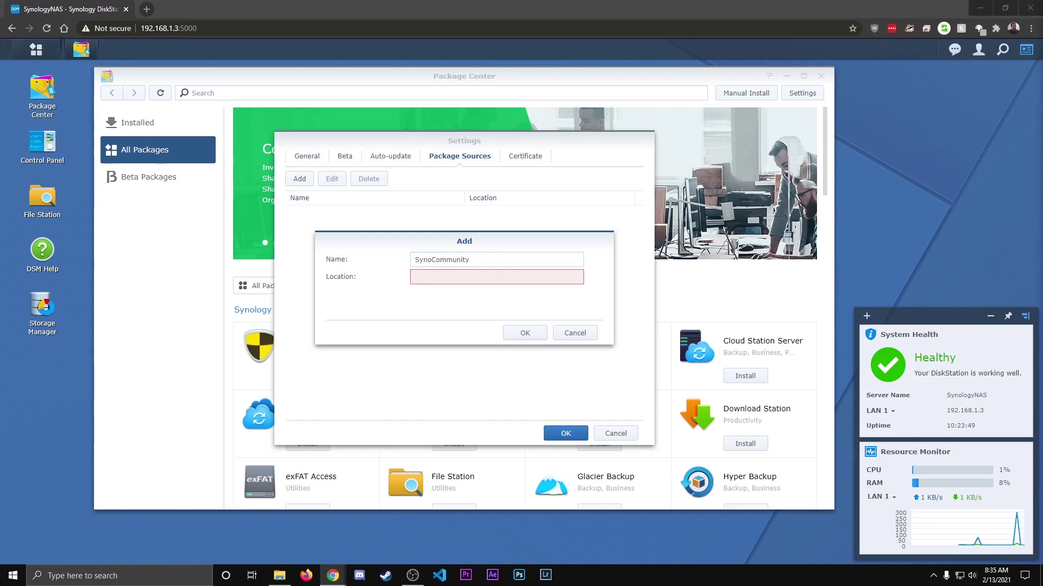
left_click(466, 276)
type("http://packages.synocommunity.com/")
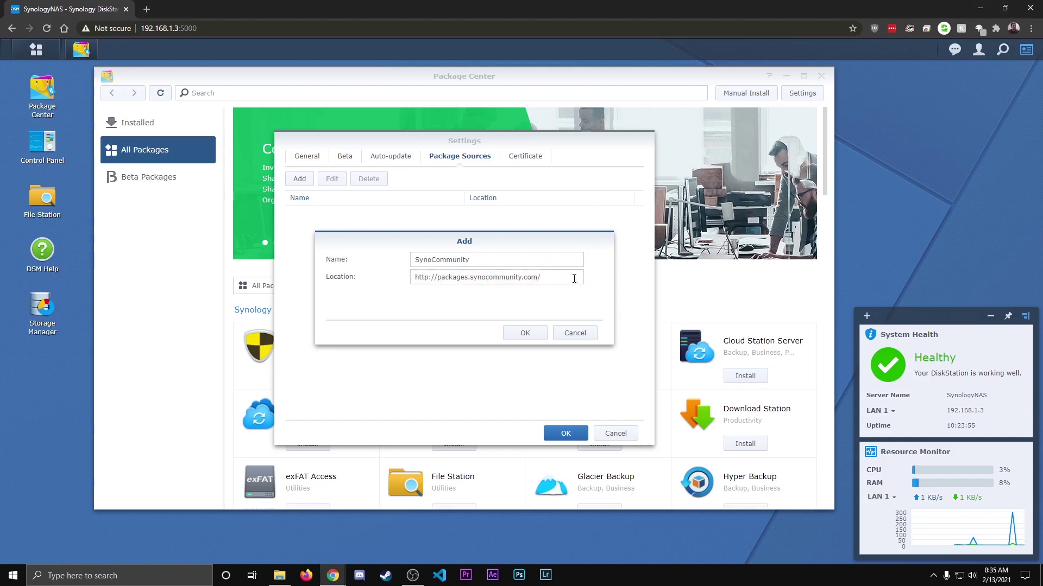
left_click(524, 333)
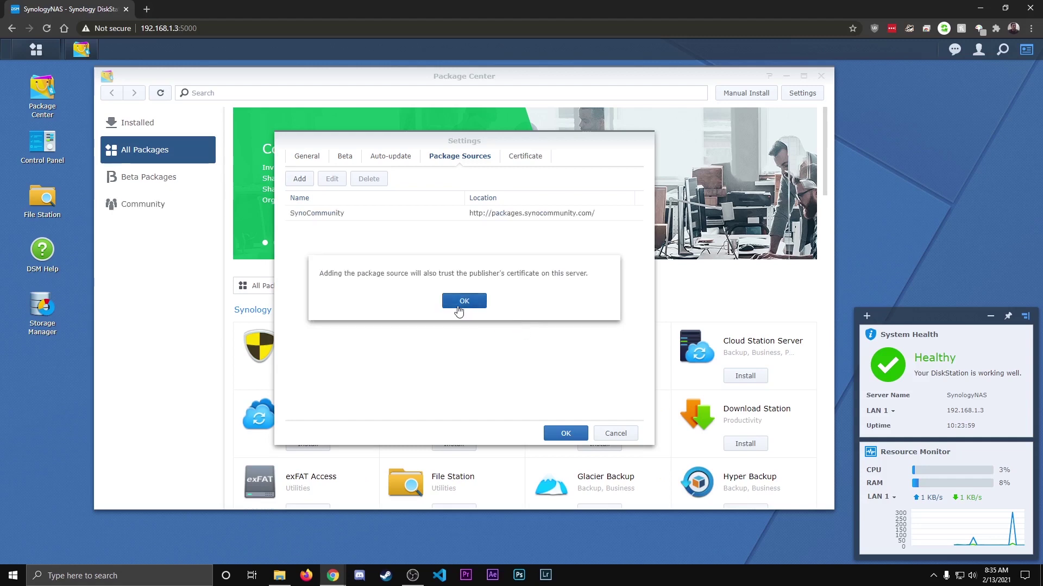
left_click(463, 302)
left_click(564, 433)
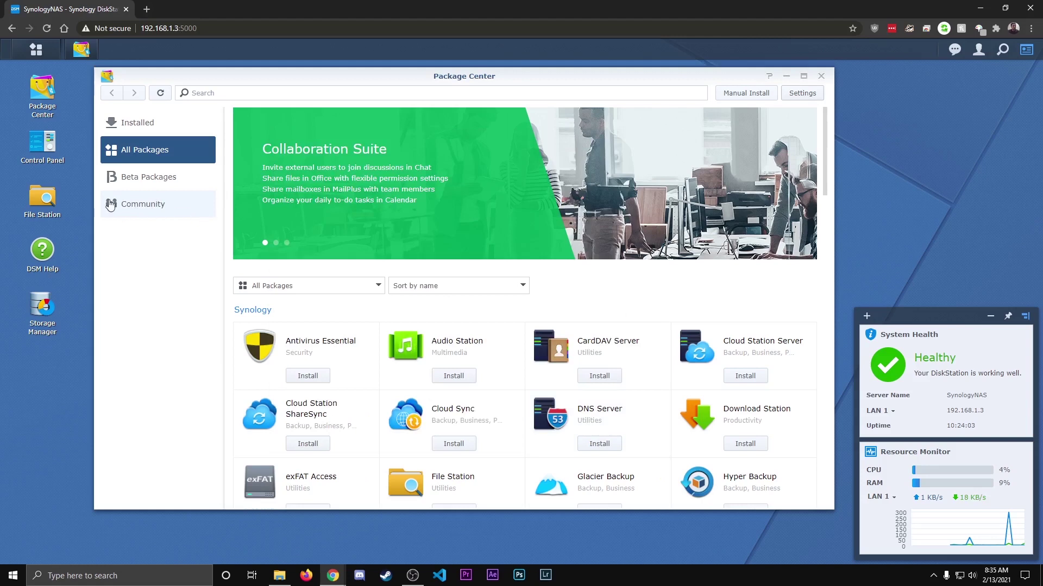
Step: Install SABnzbd from Community packages, keeping /volume1/downloads as its download location
left_click(140, 208)
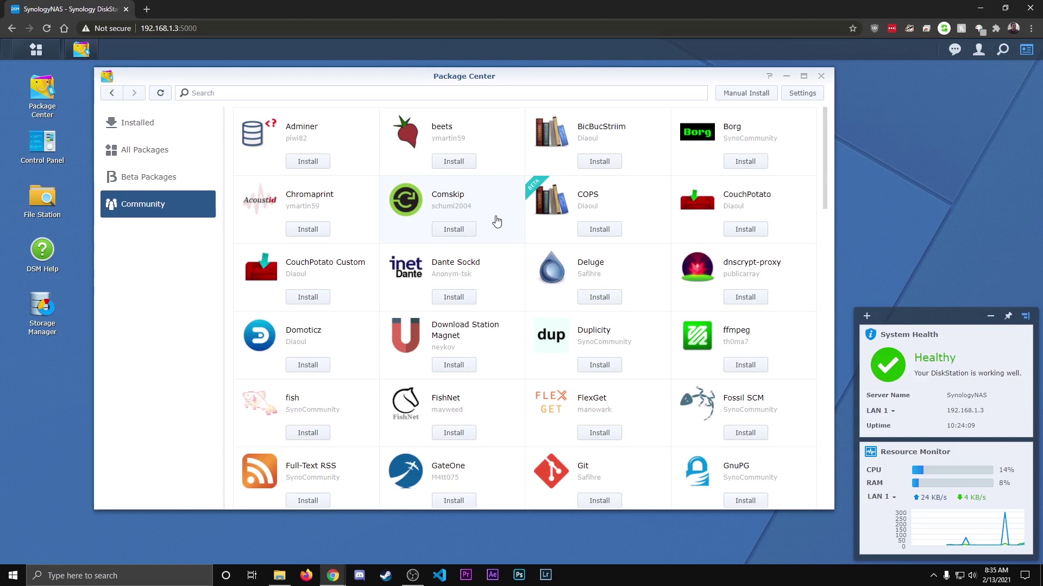
scroll(496, 220, "down", 10)
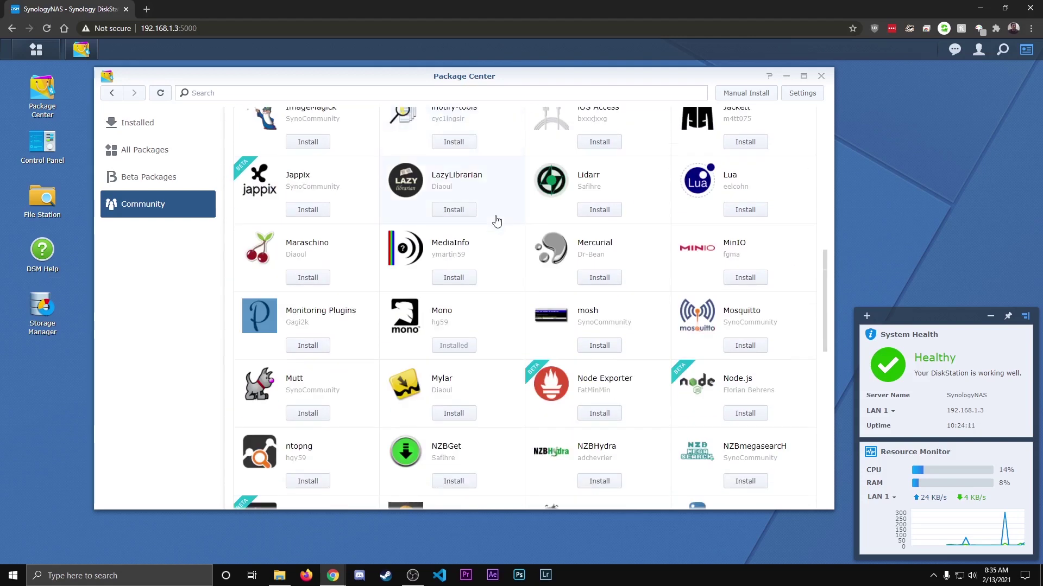
scroll(496, 220, "down", 7)
scroll(494, 219, "up", 1)
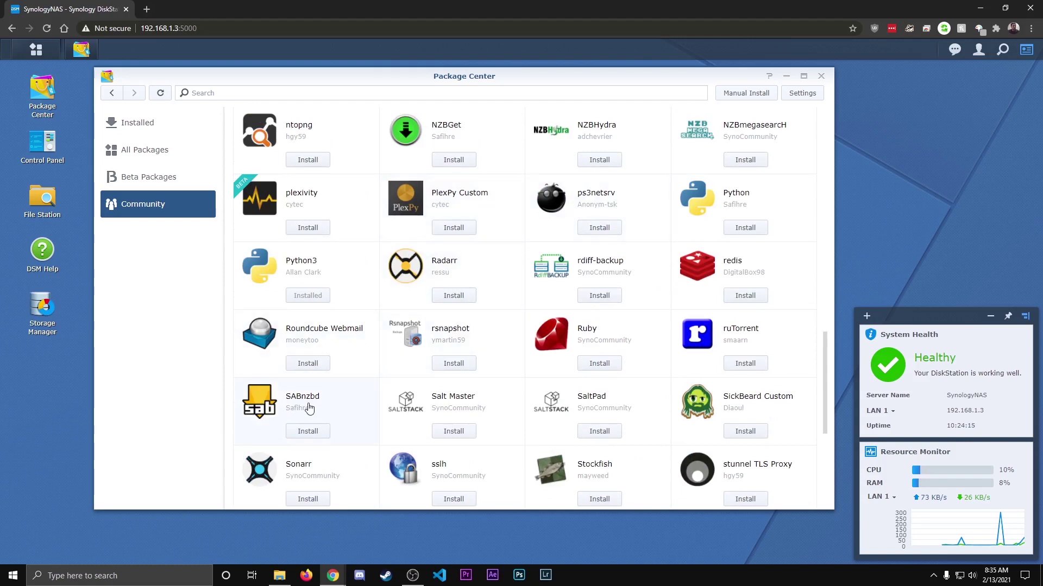
left_click(312, 433)
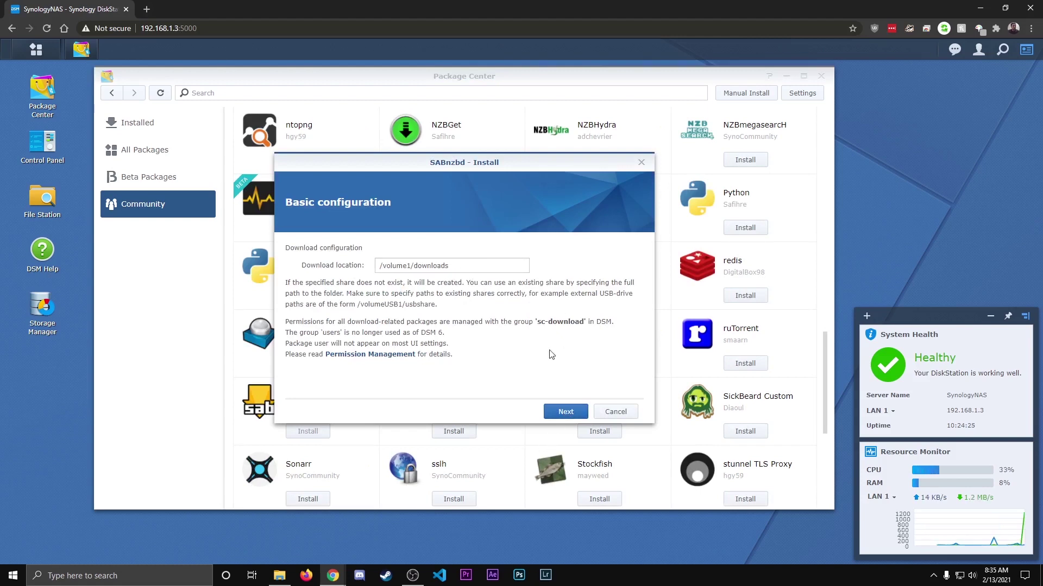
left_click(559, 413)
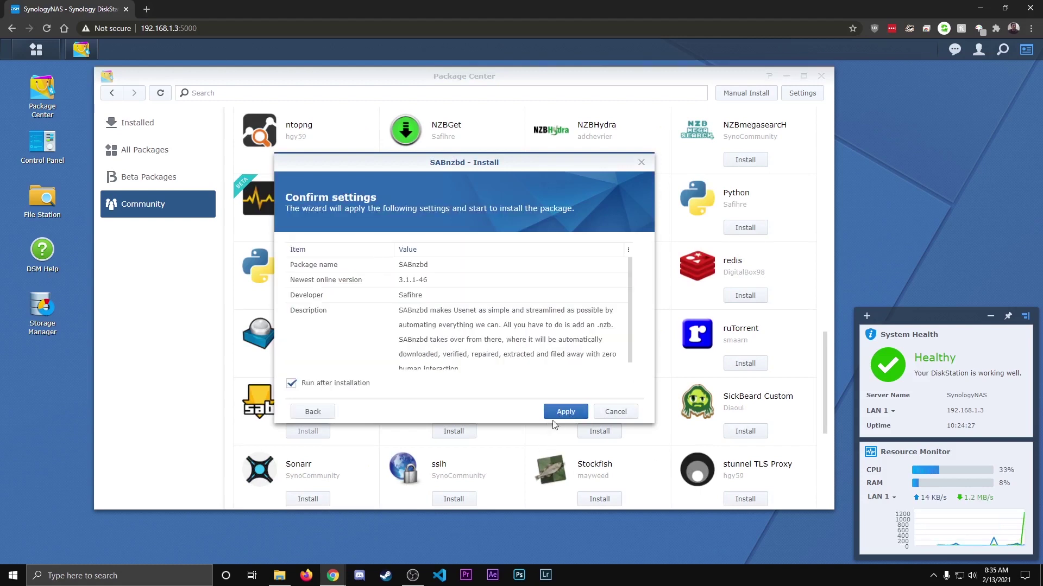
left_click(562, 412)
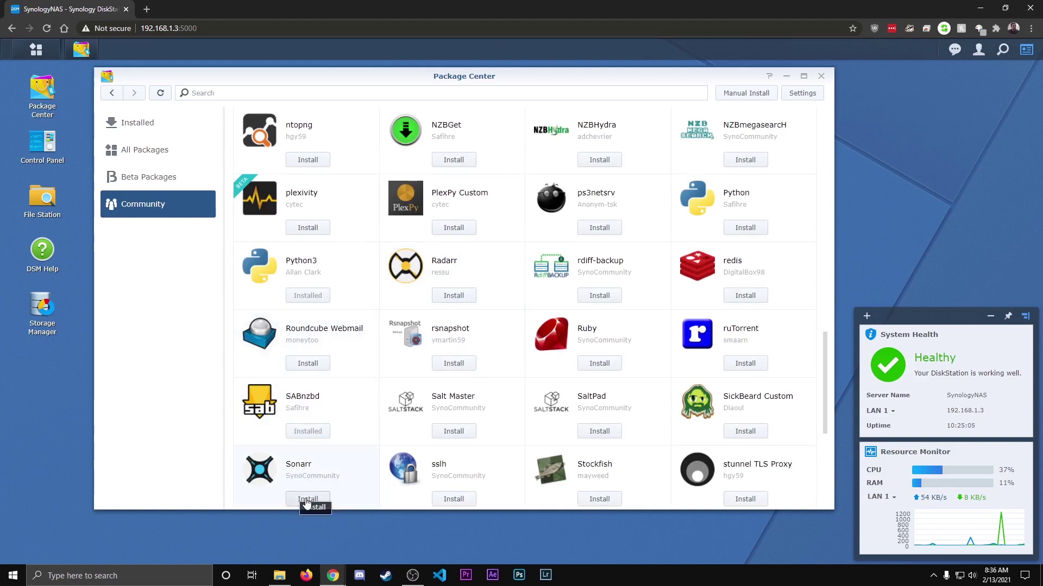
Step: Install Sonarr from Community packages, accepting the update and permissions notices
left_click(307, 501)
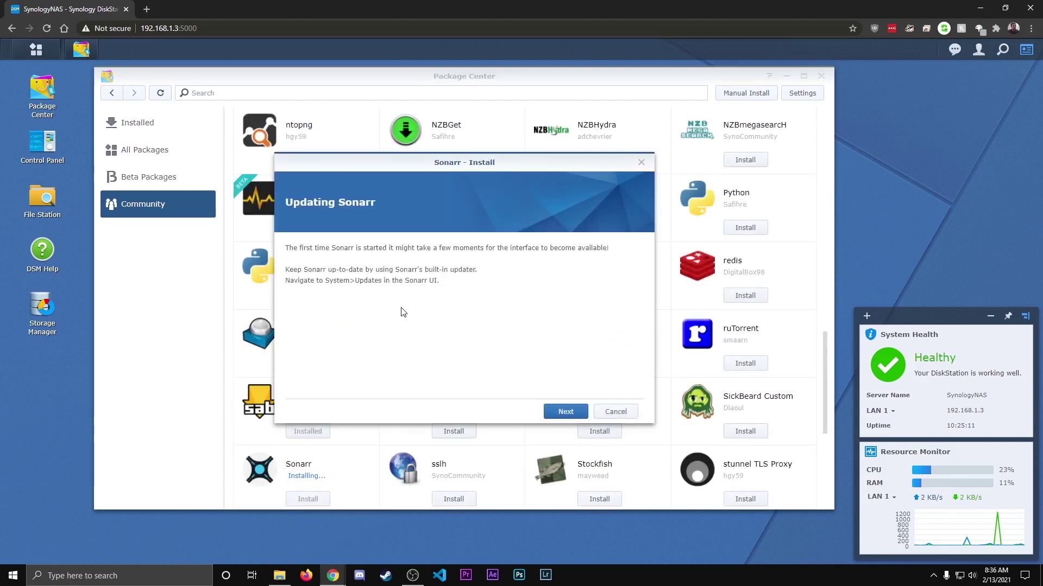
left_click(555, 412)
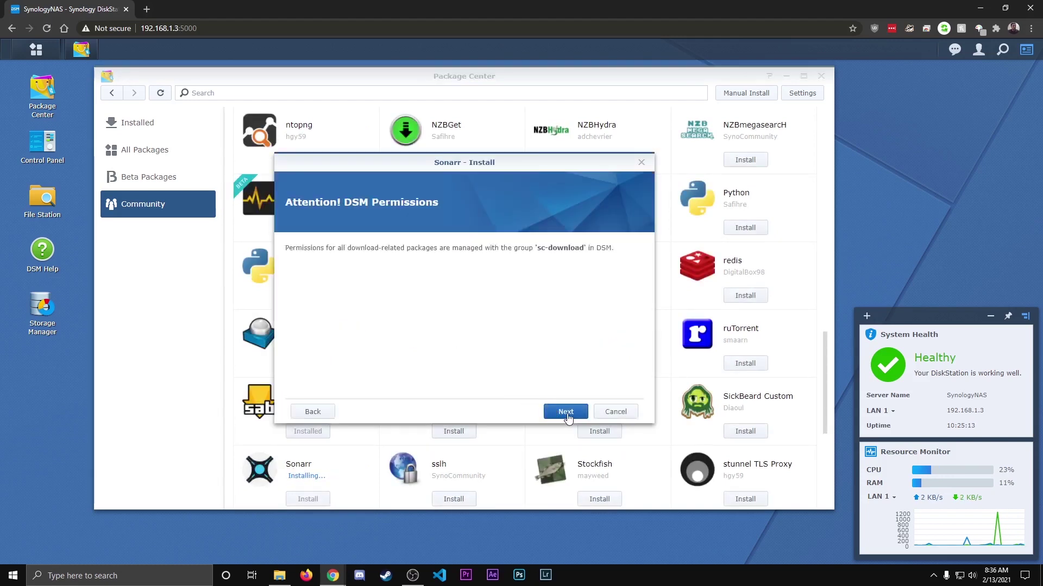
left_click(567, 414)
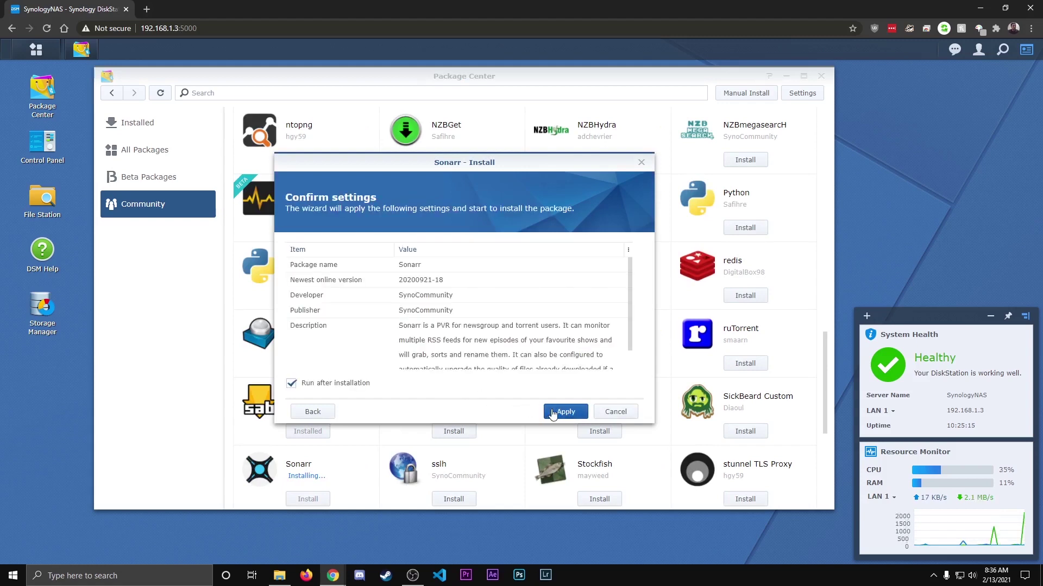
left_click(552, 413)
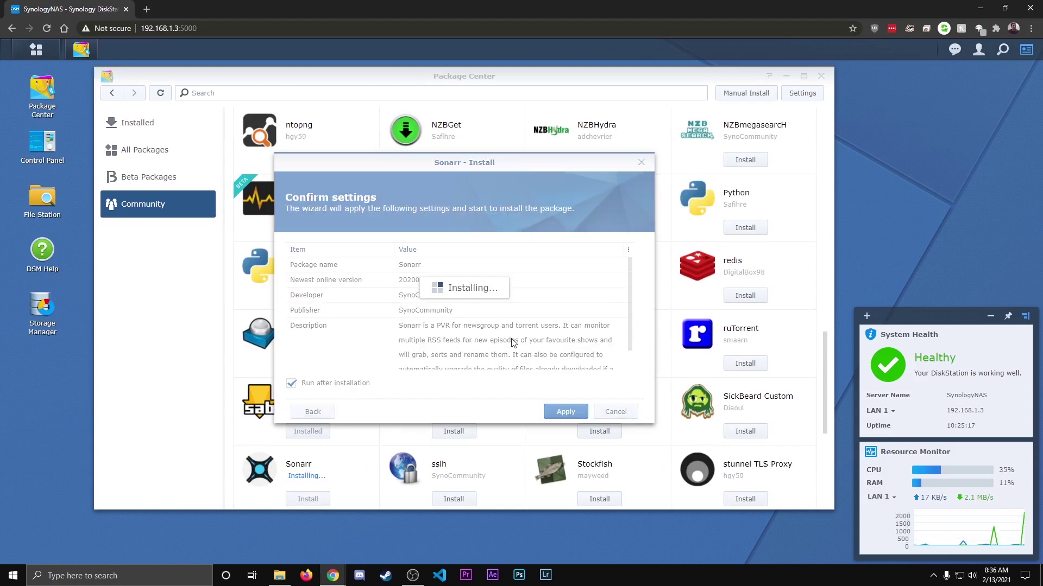
Step: Search All Packages for 'plex' and install Plex Media Server
left_click(179, 150)
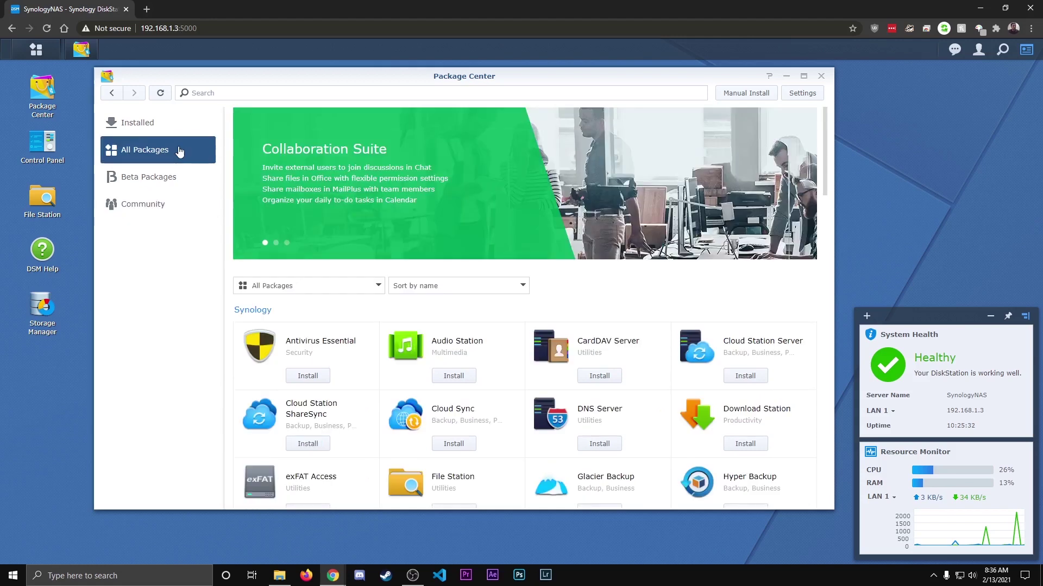
left_click(582, 93)
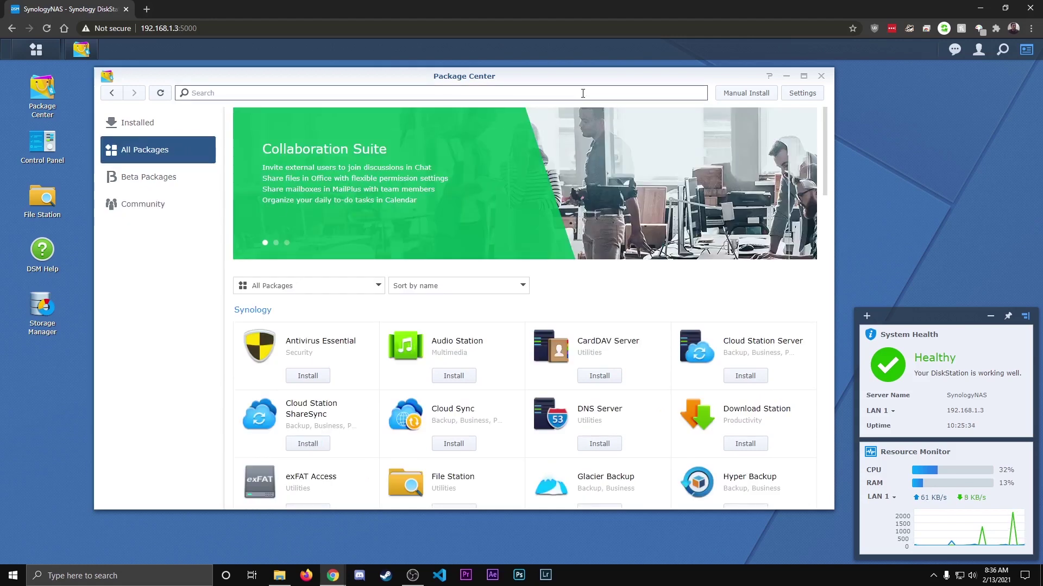
left_click(583, 93)
type("plex")
key("Return")
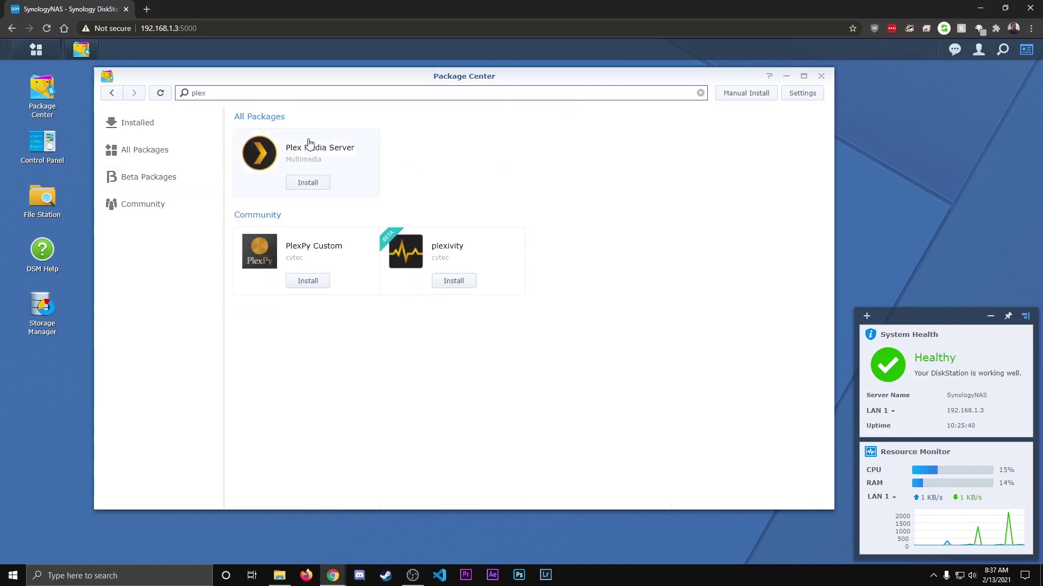
left_click(317, 184)
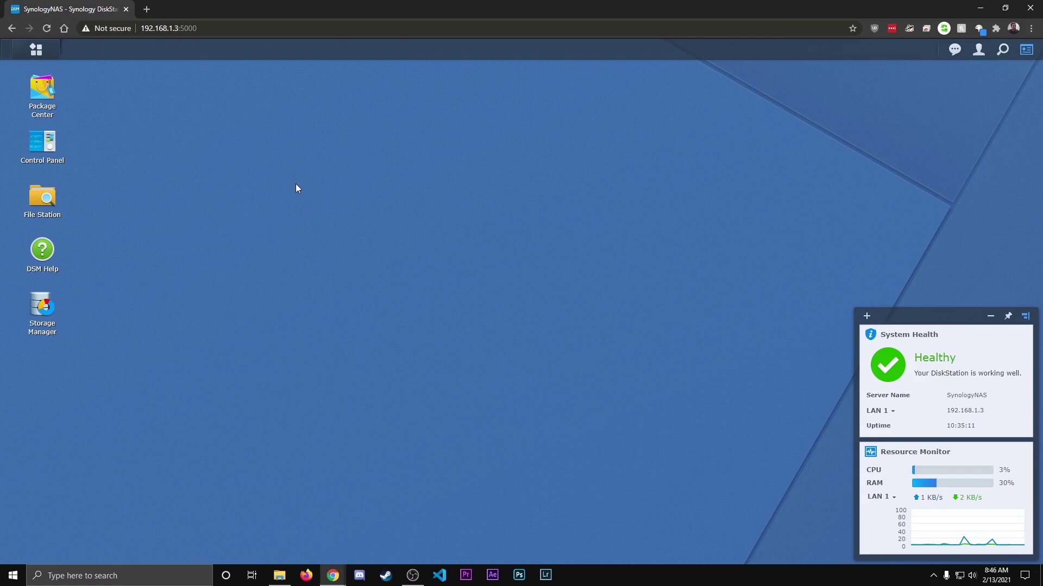
Step: Give the sc-download group Read/Write permission on the Downloads shared folder
left_click(51, 151)
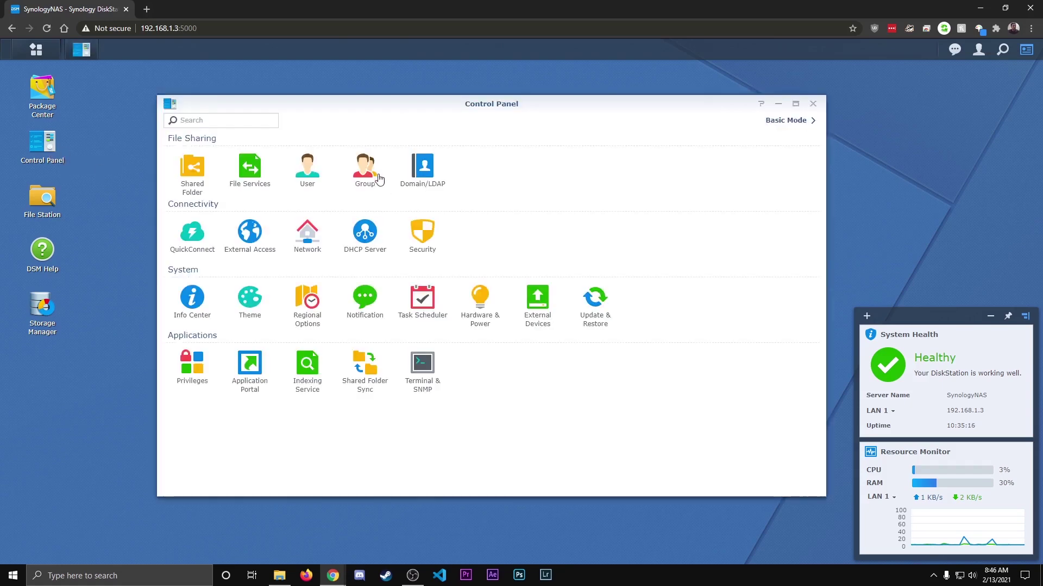
left_click(372, 173)
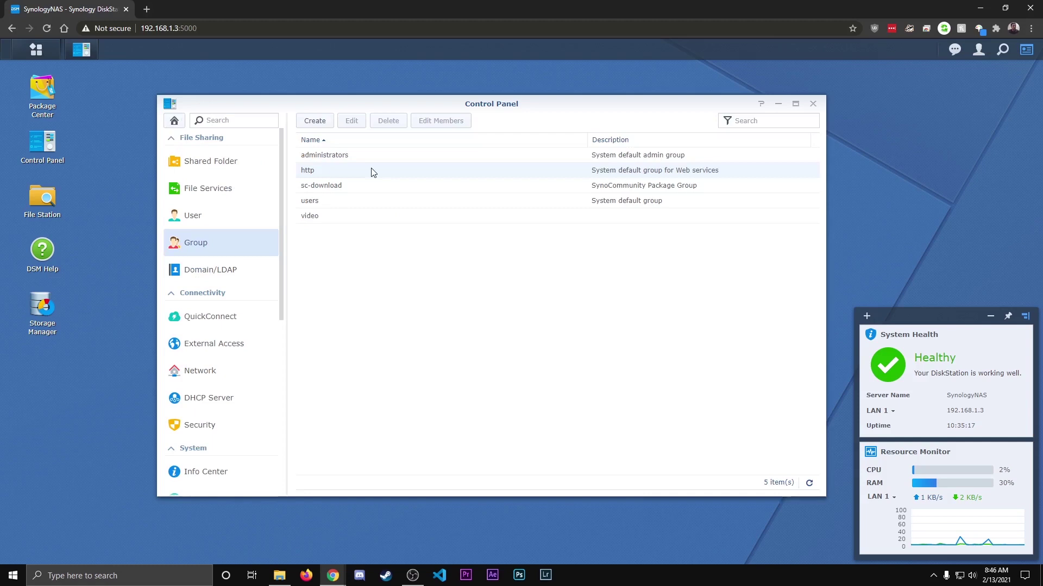
left_click(347, 190)
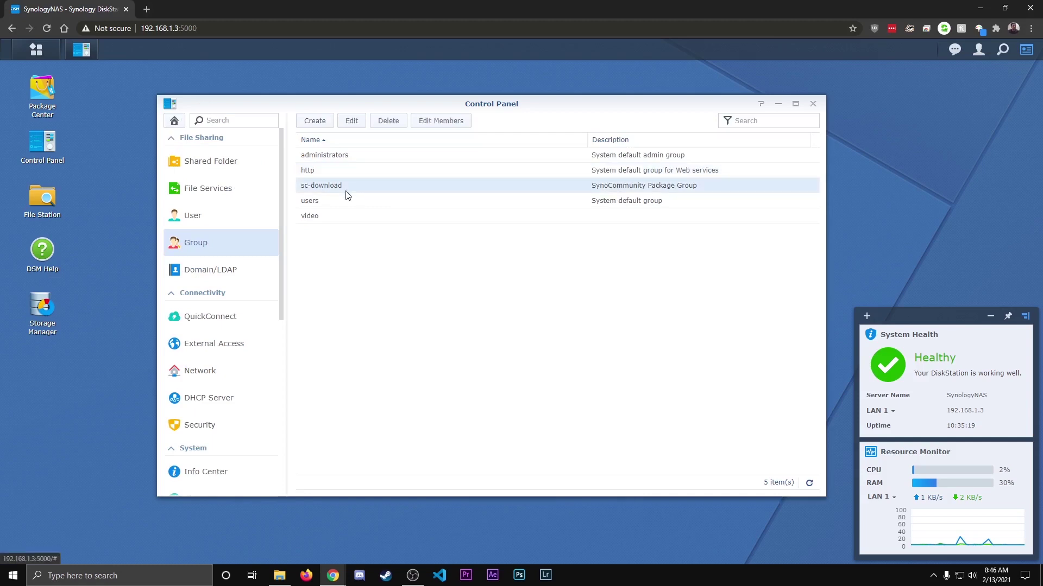
left_click(351, 121)
left_click(410, 215)
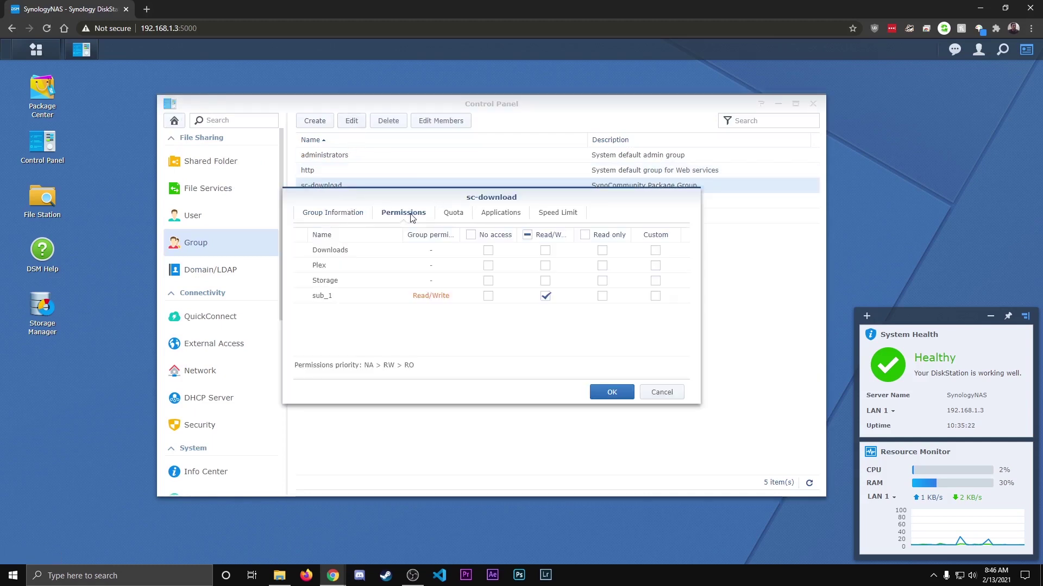
left_click(545, 250)
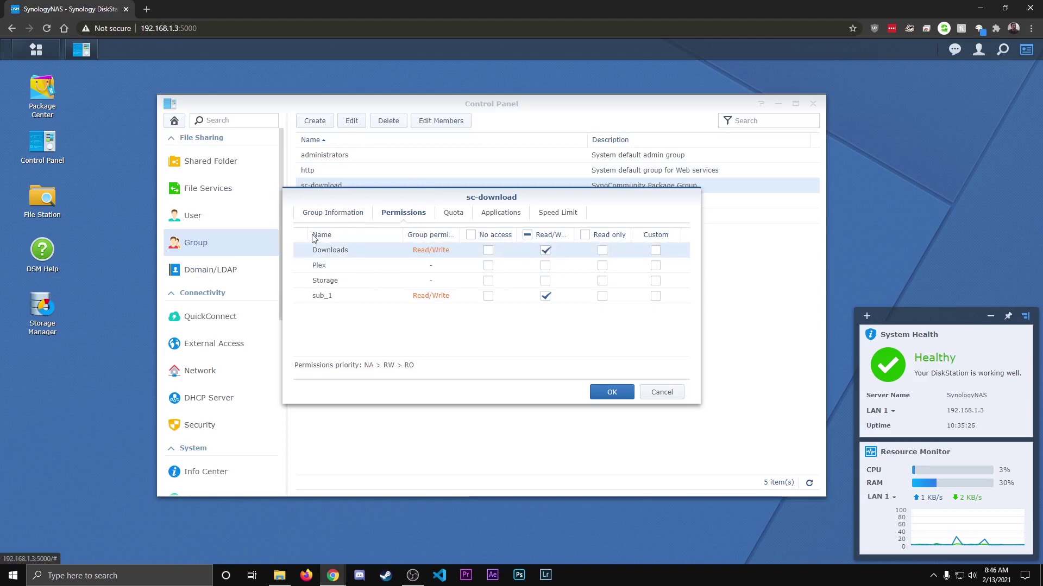
left_click(611, 392)
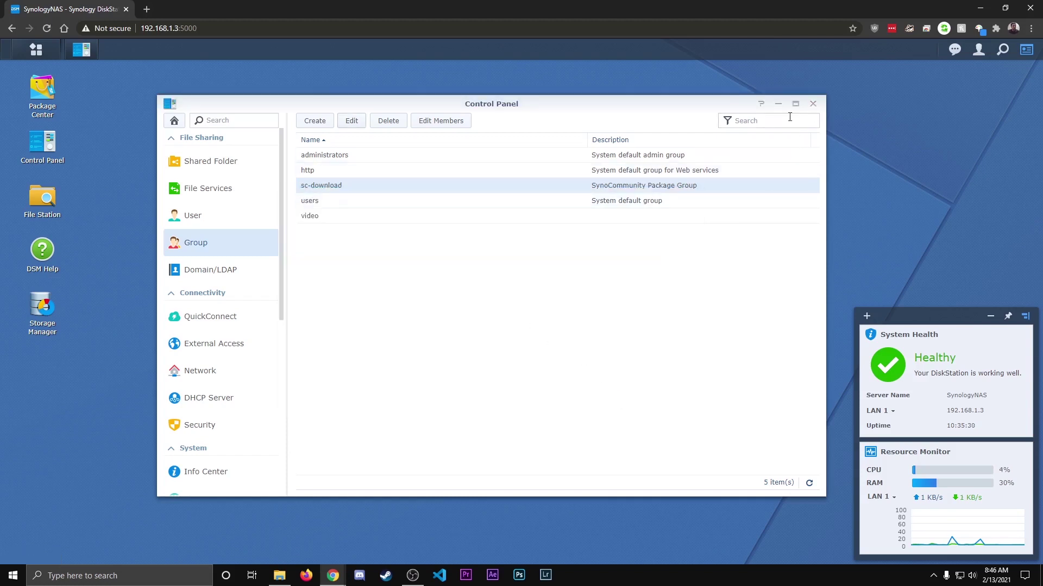
Step: Give the plex user Read/Write permission on Downloads, then close Control Panel
left_click(222, 220)
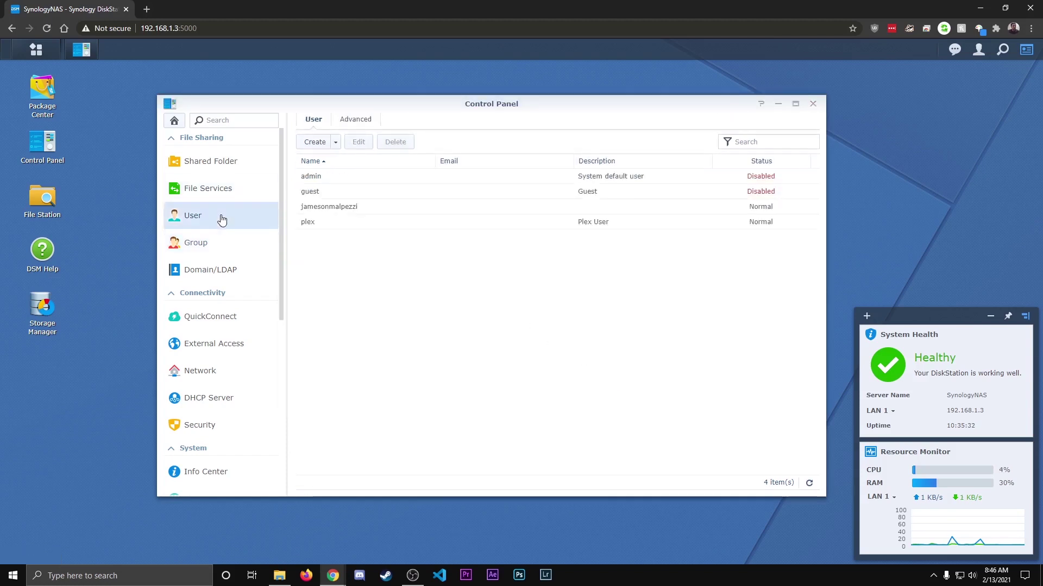
left_click(350, 229)
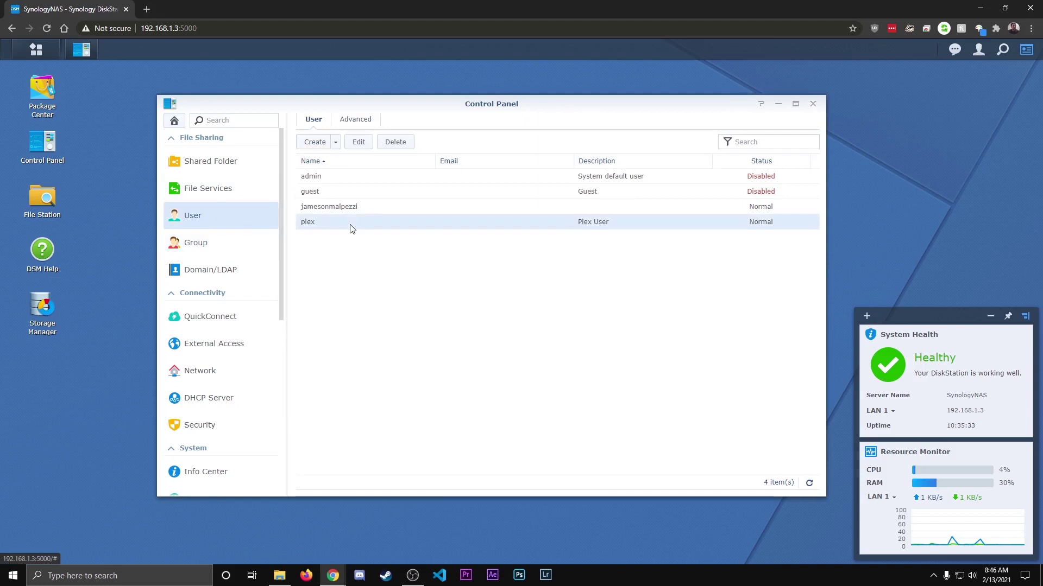
left_click(358, 142)
left_click(375, 180)
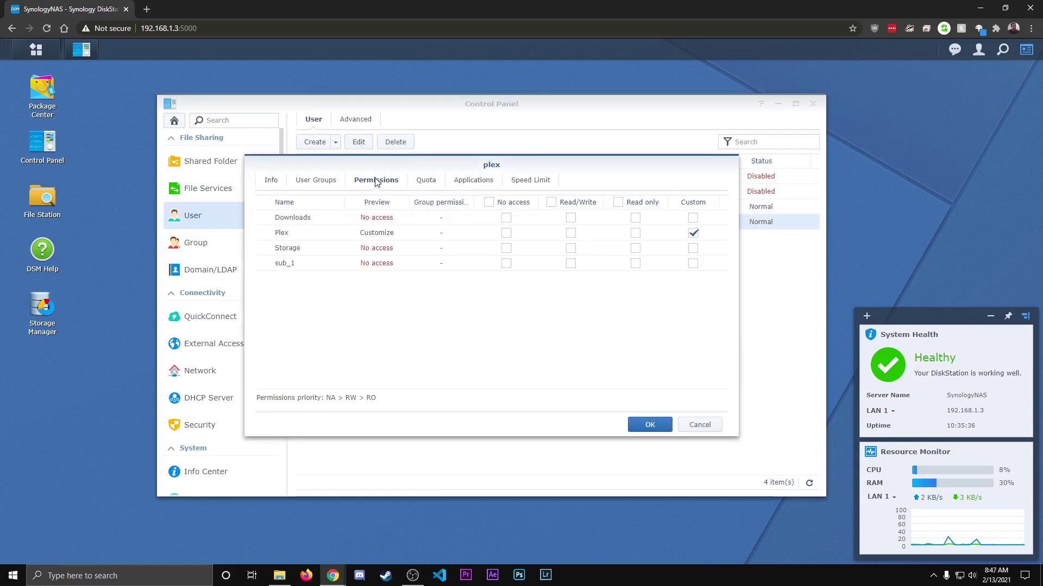
left_click(571, 218)
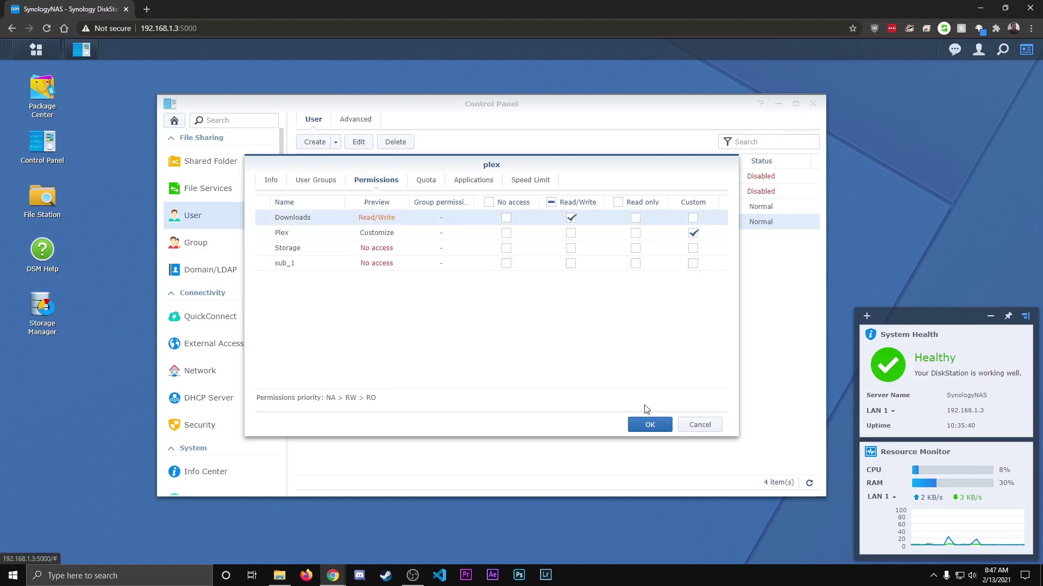
left_click(649, 424)
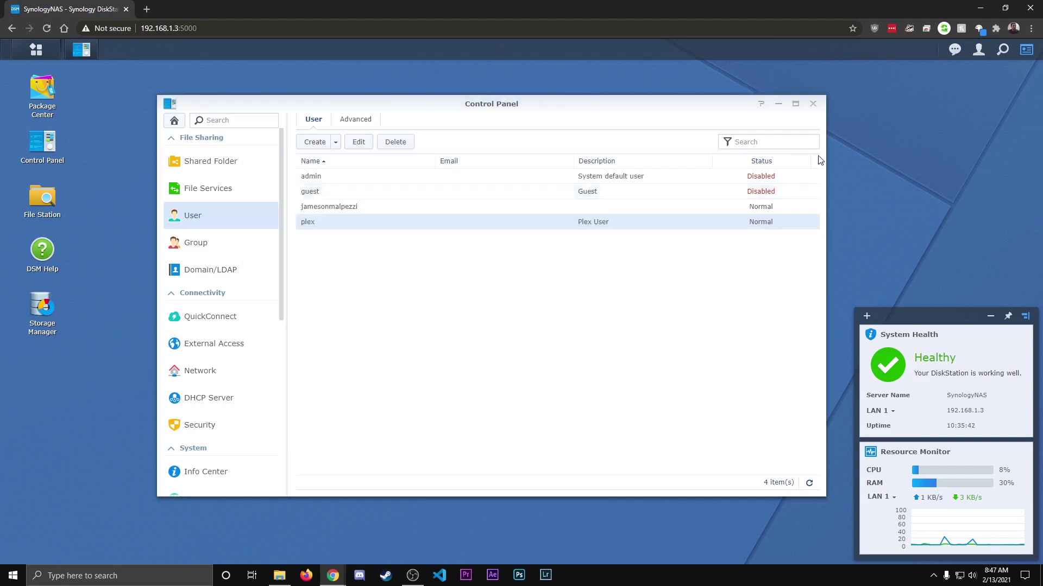
left_click(813, 104)
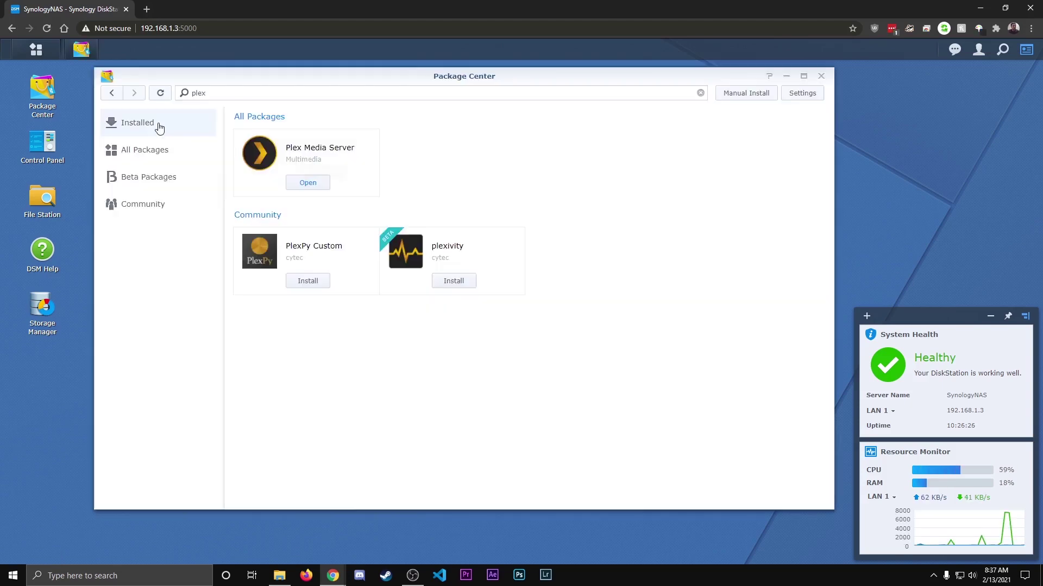
left_click(158, 125)
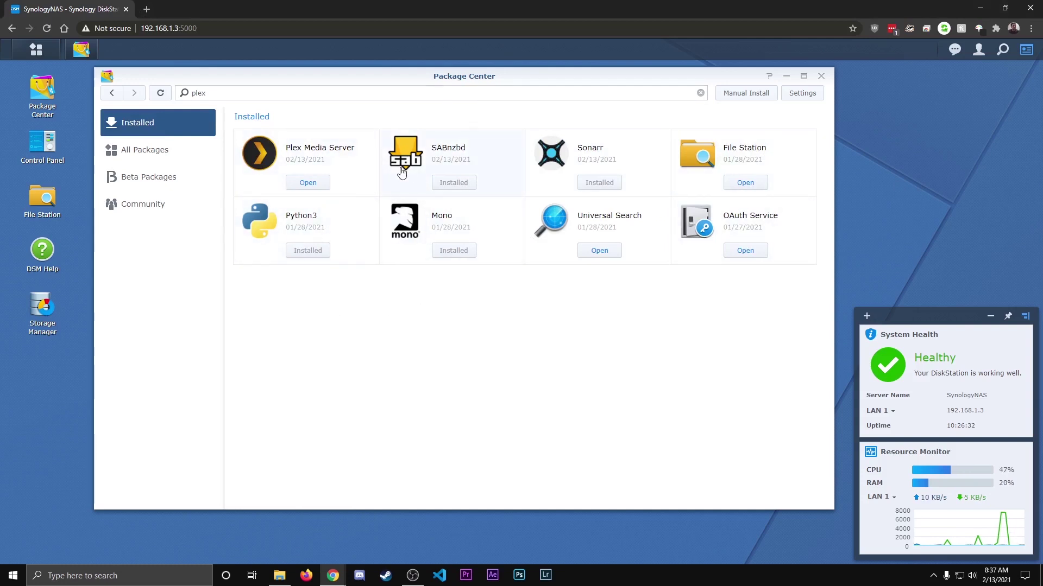
left_click(462, 158)
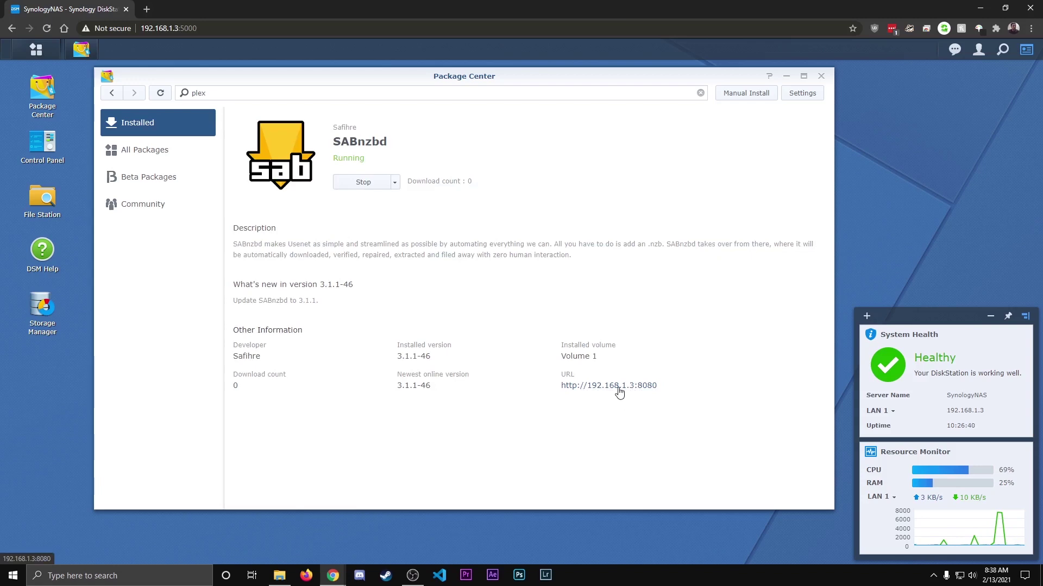
left_click(618, 392)
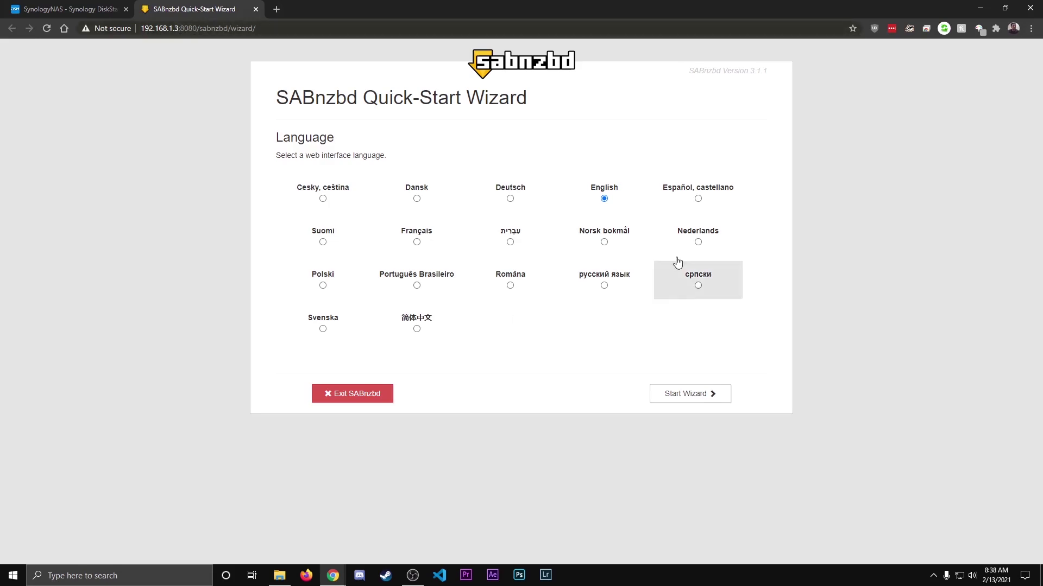
Step: Fill in the usenet server password, set 60 connections, and advance to the wizard's final step
left_click(683, 395)
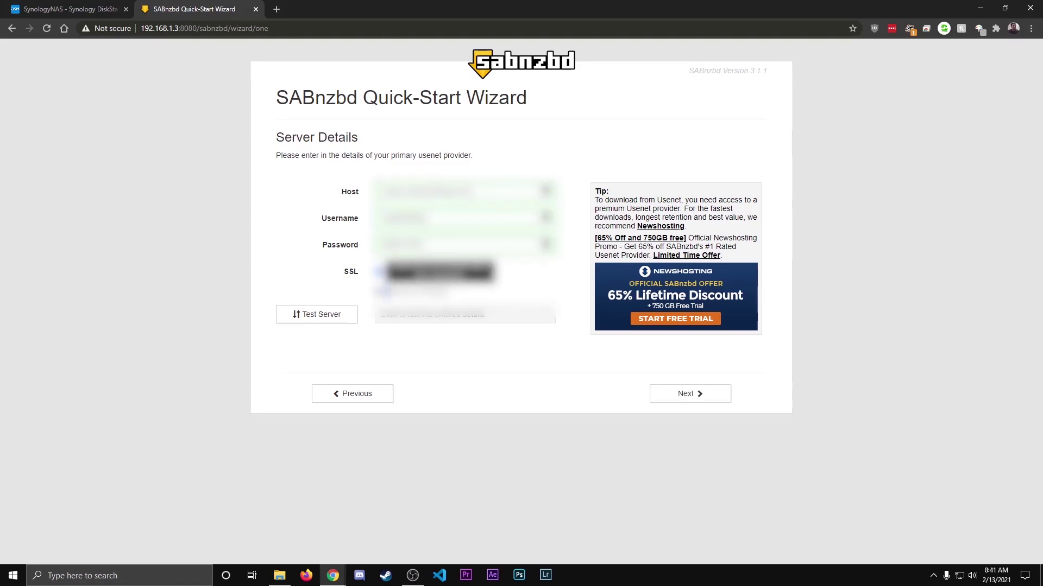
left_click(410, 291)
left_click(346, 324)
type("60")
left_click(344, 376)
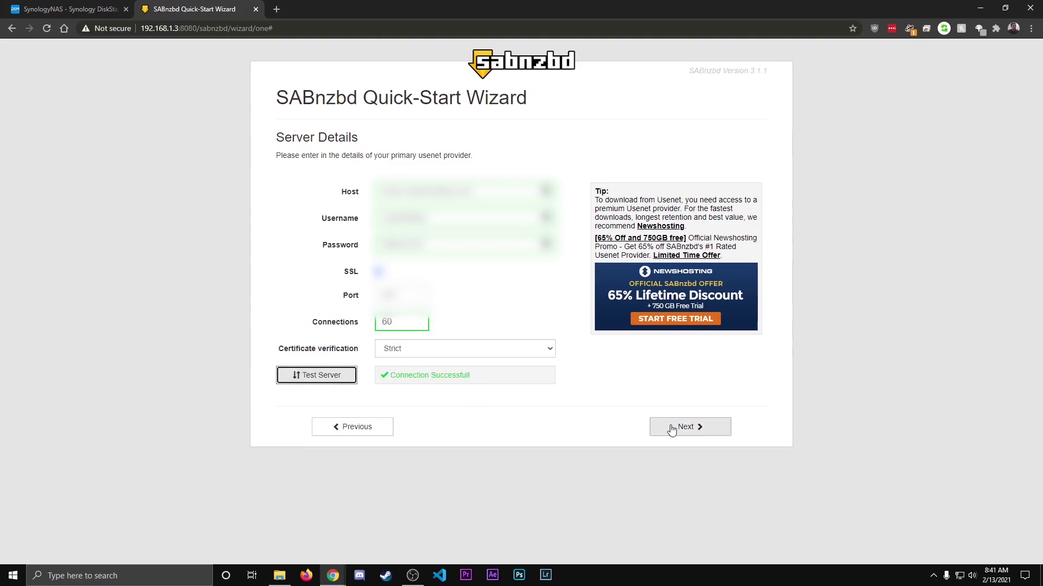
left_click(510, 411)
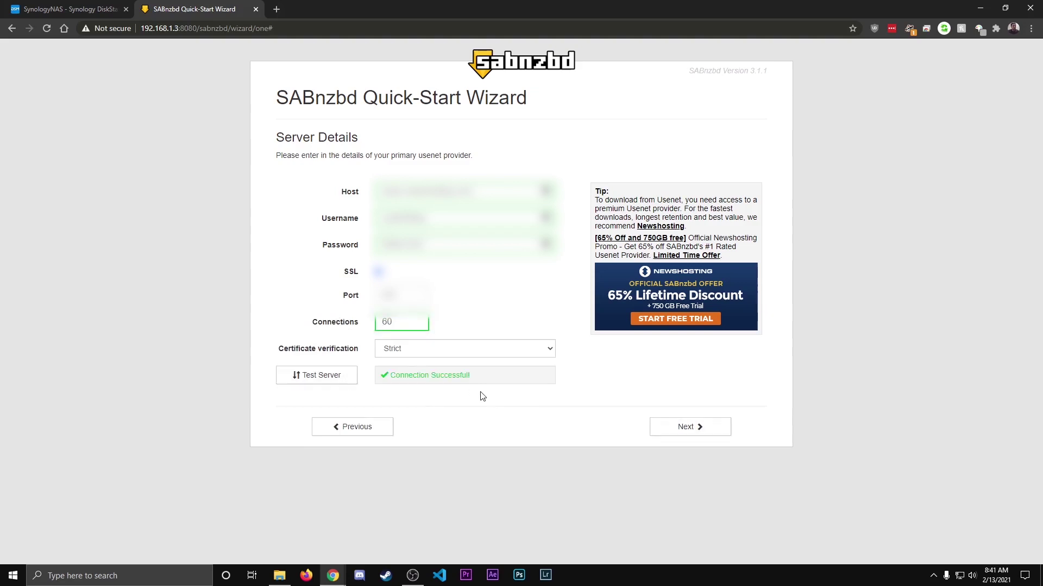
left_click(685, 434)
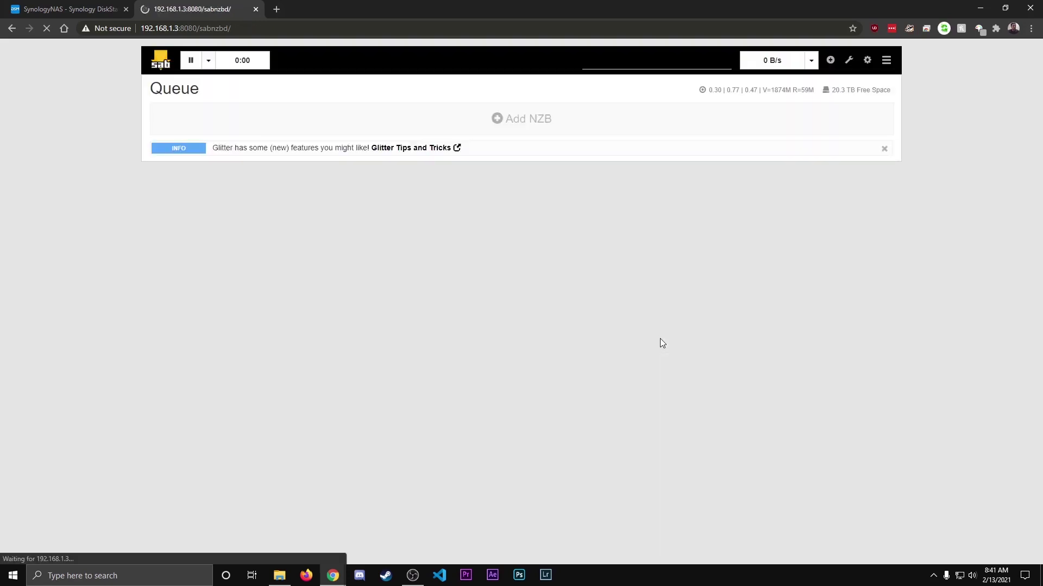
Step: Set SABnzbd's temporary download folder to /volume1/Downloads/Incomplete in Config > Folders
left_click(866, 61)
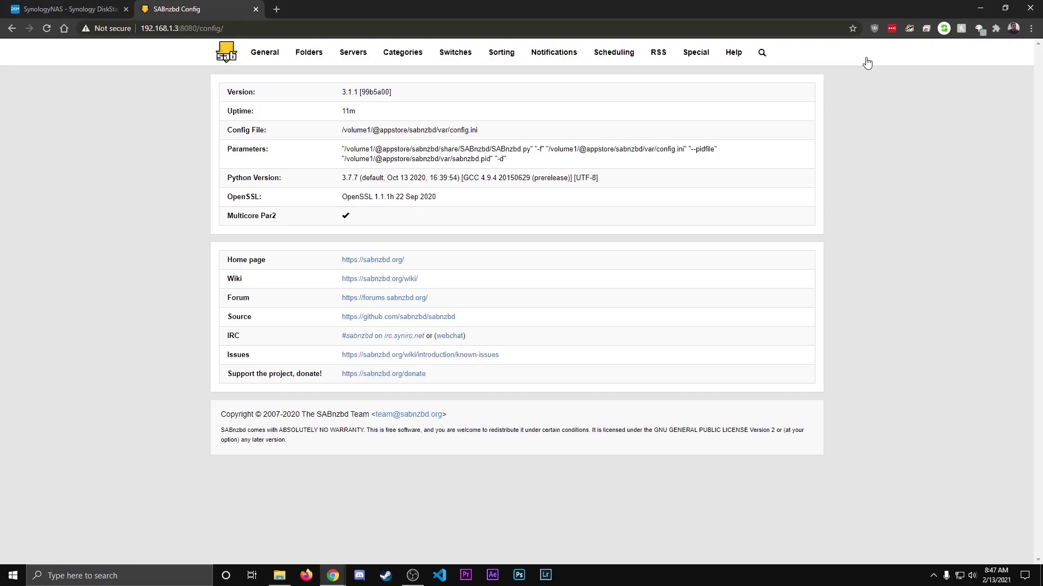
left_click(320, 52)
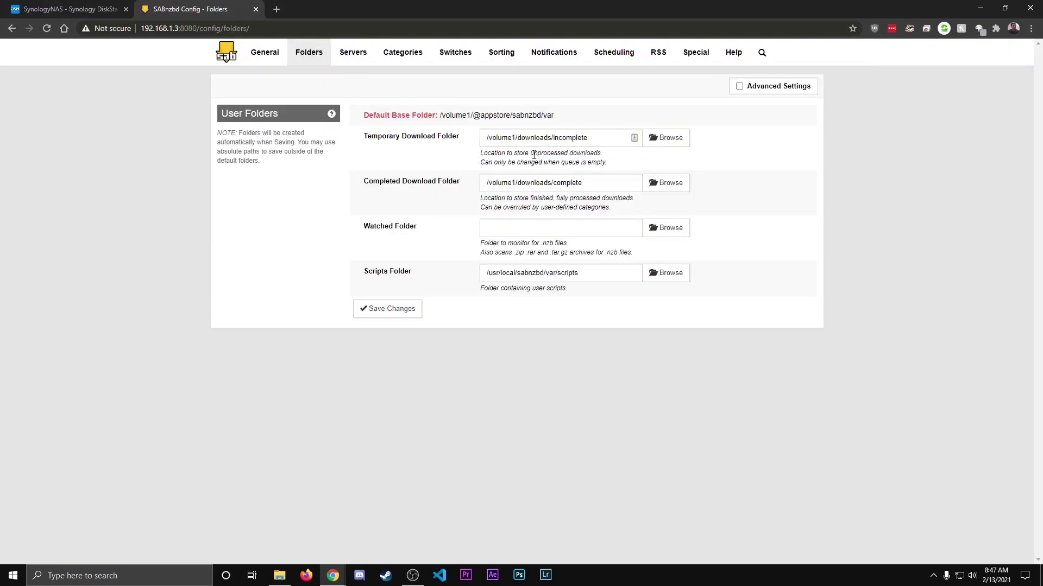
left_click(671, 140)
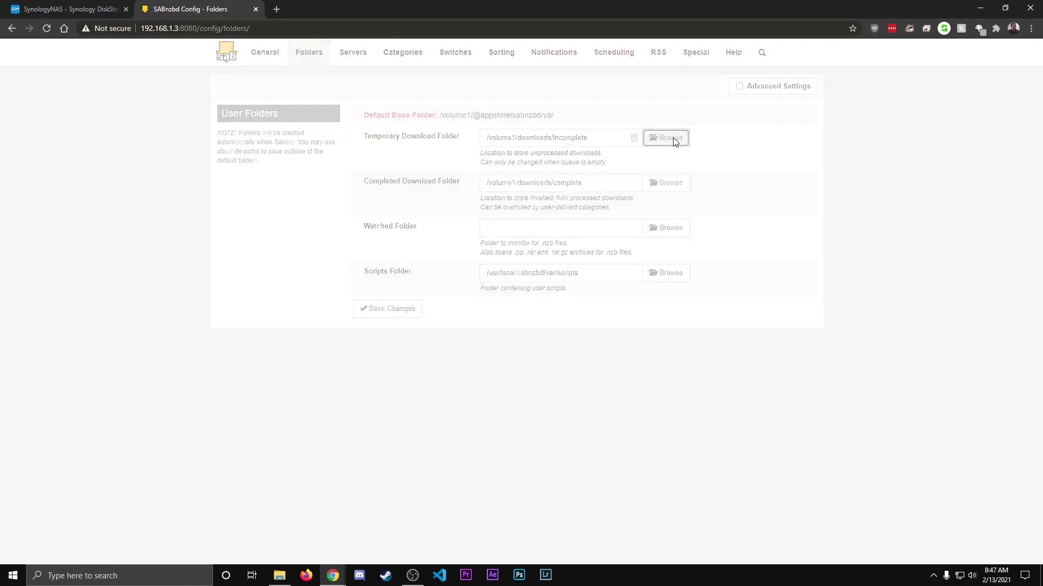
left_click(444, 129)
left_click(444, 128)
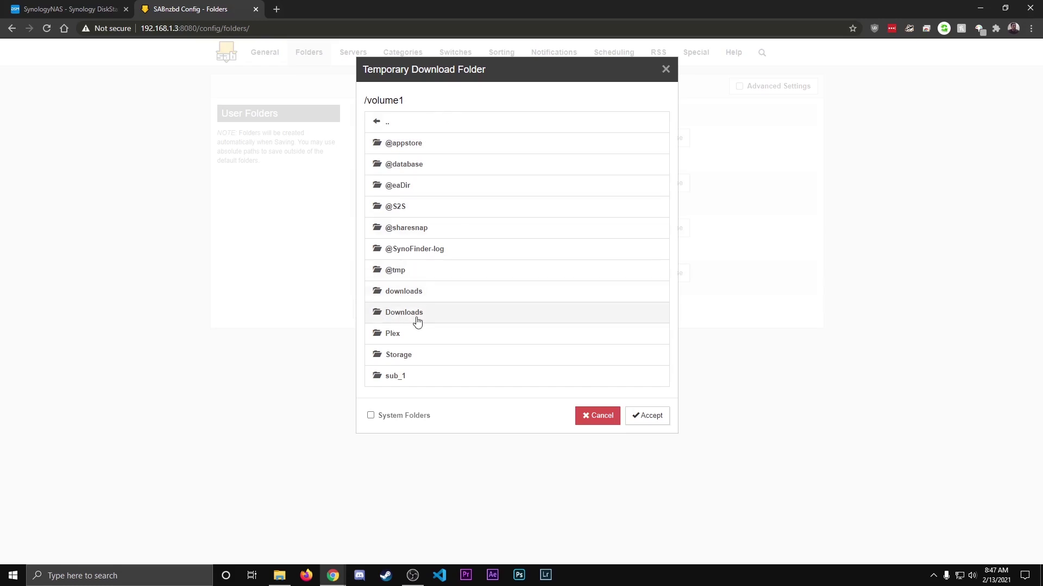
left_click(390, 320)
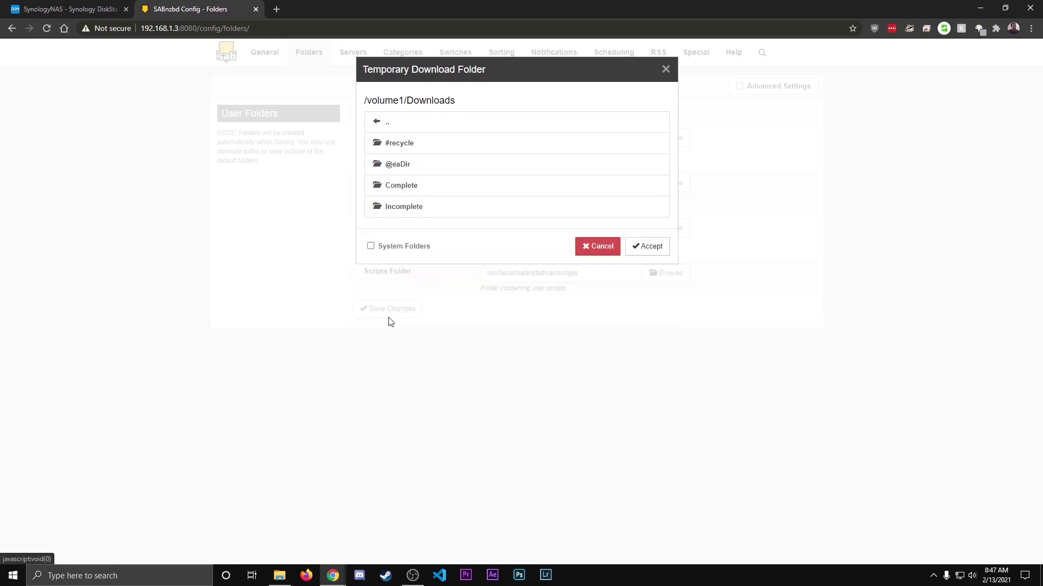
left_click(420, 212)
left_click(646, 163)
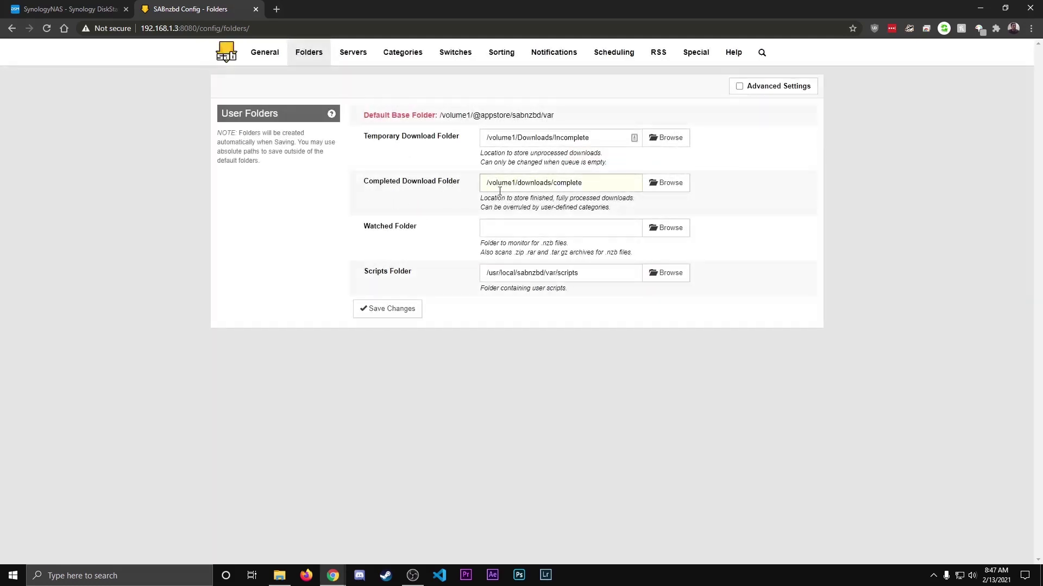
Step: Set the completed download folder to /volume1/Downloads/Complete and save the changes
left_click(675, 191)
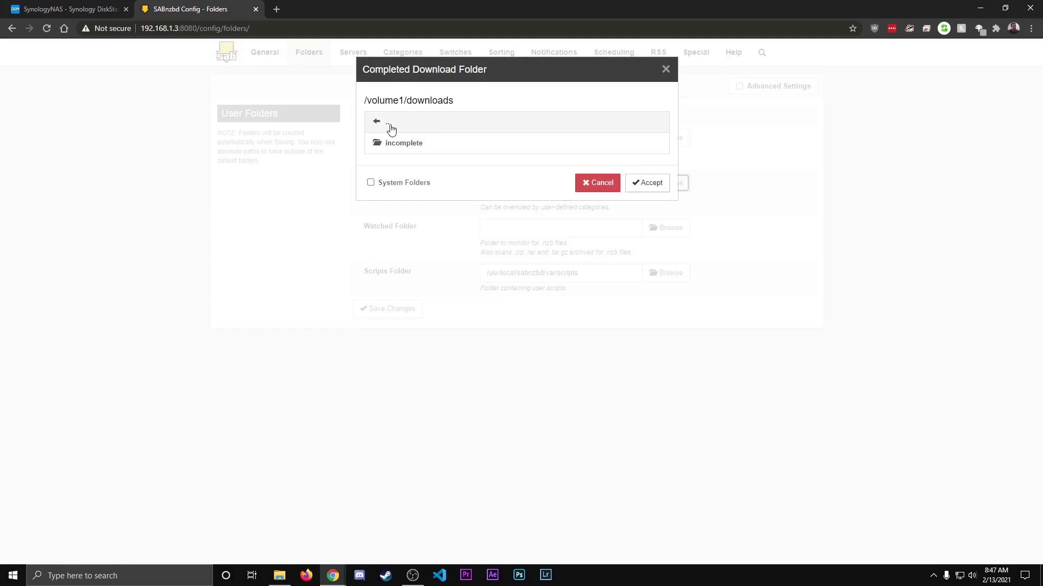
left_click(391, 128)
left_click(404, 309)
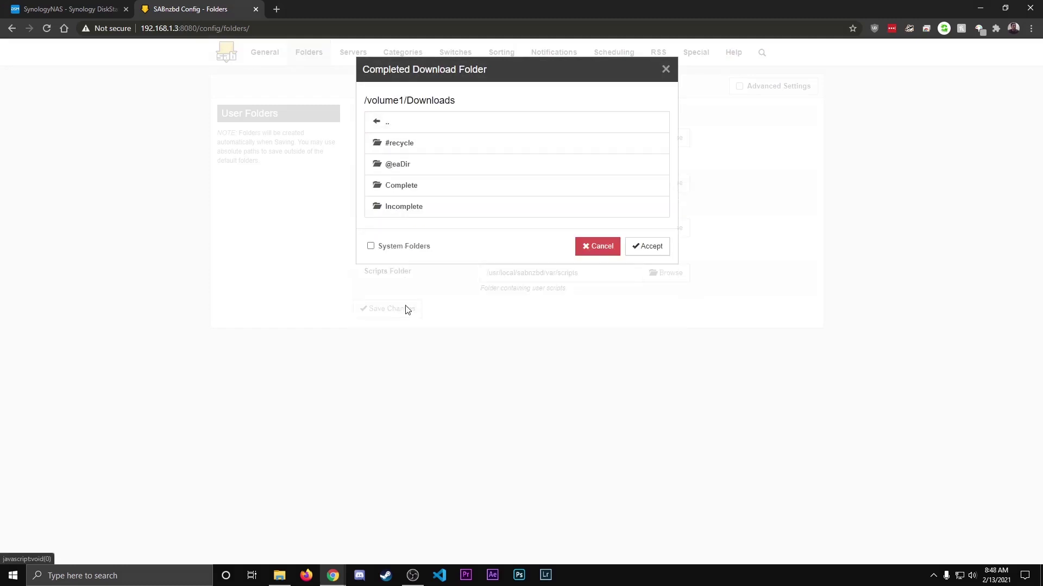
left_click(432, 188)
left_click(652, 186)
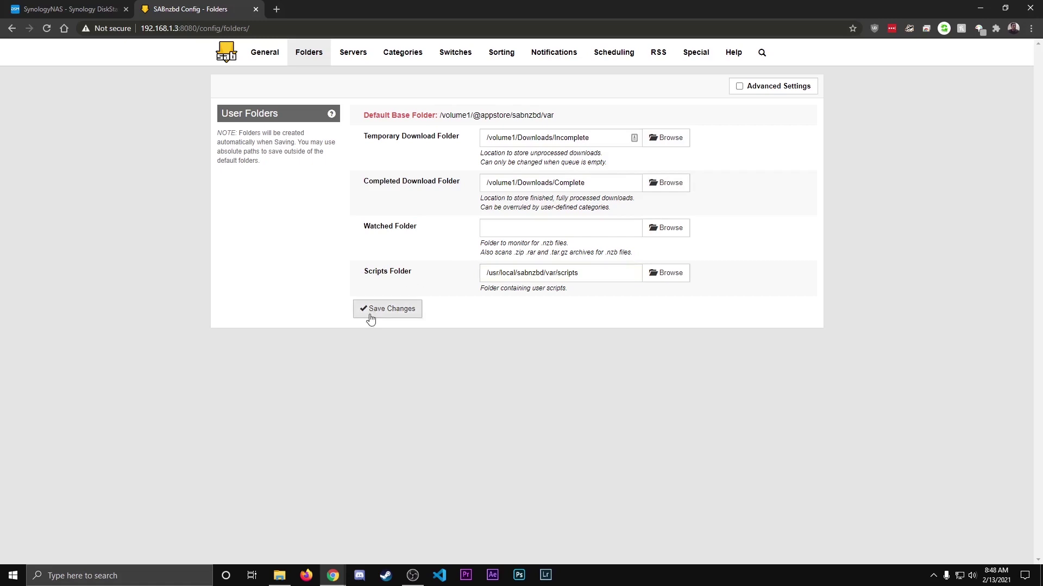
left_click(372, 311)
Step: Point the SABnzbd tv category's folder to TV Shows
left_click(404, 61)
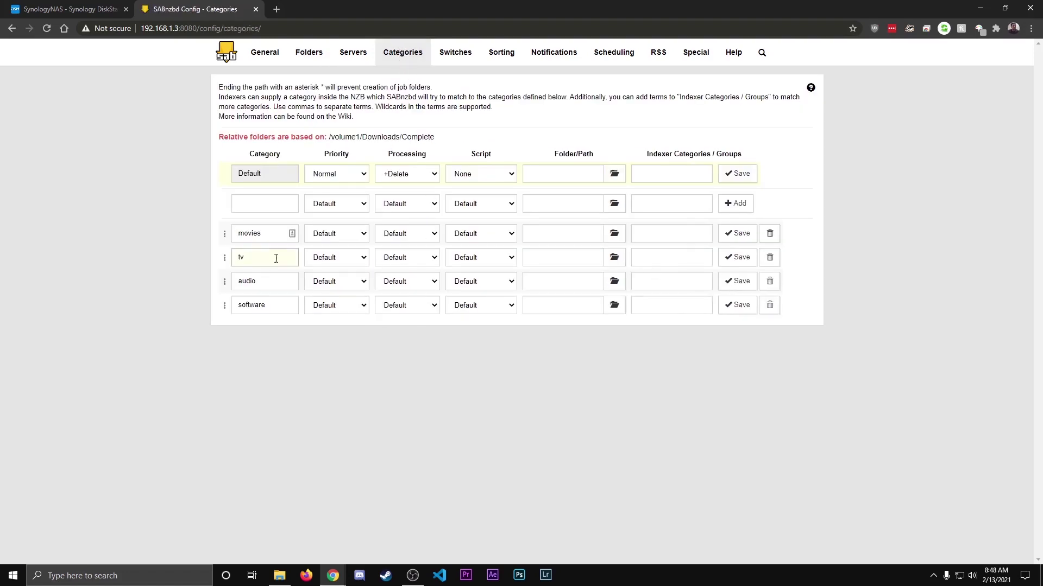
left_click(242, 257)
left_click(608, 260)
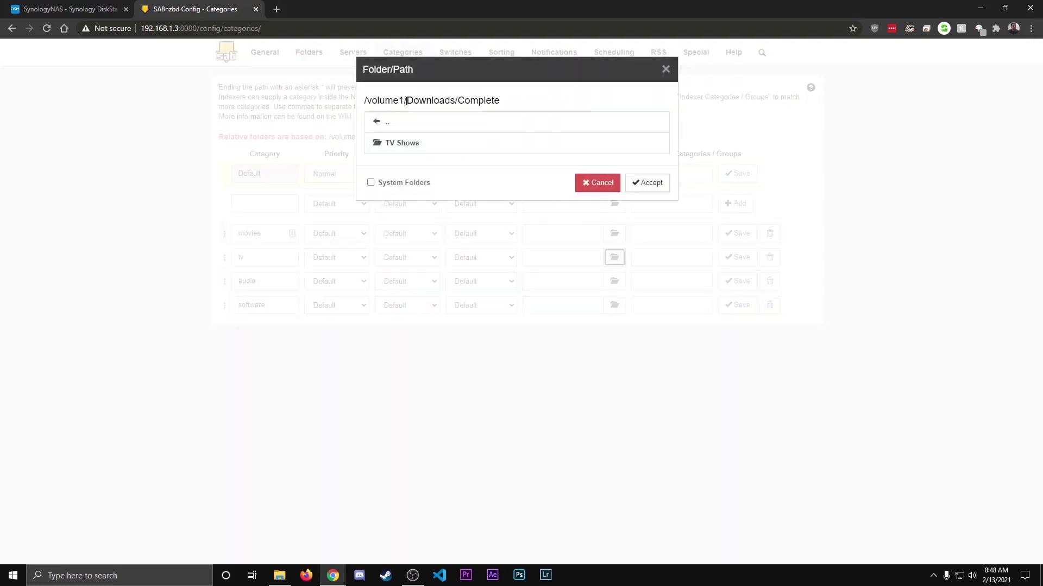
left_click_drag(405, 100, 449, 103)
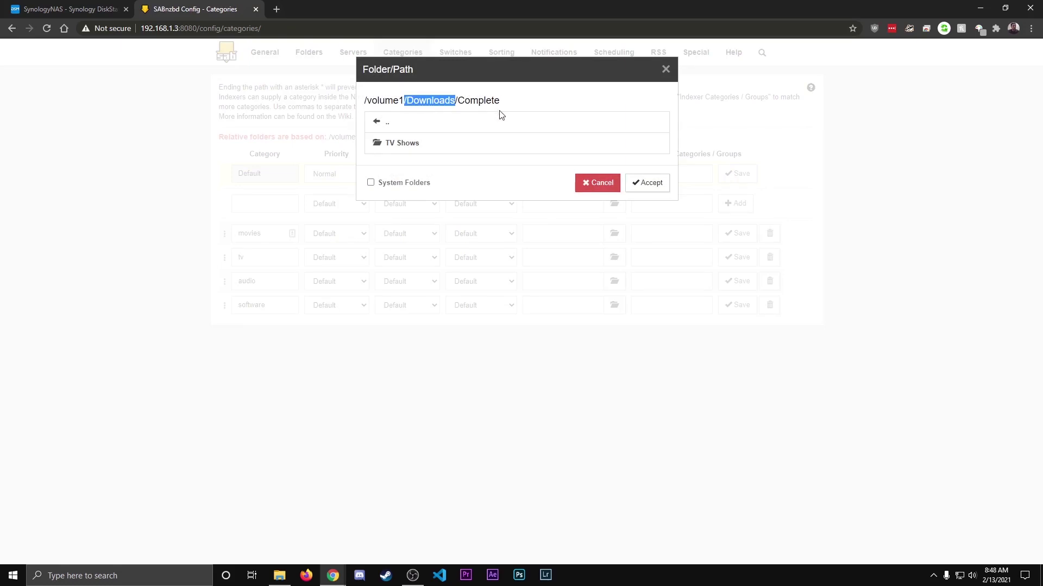
left_click(404, 144)
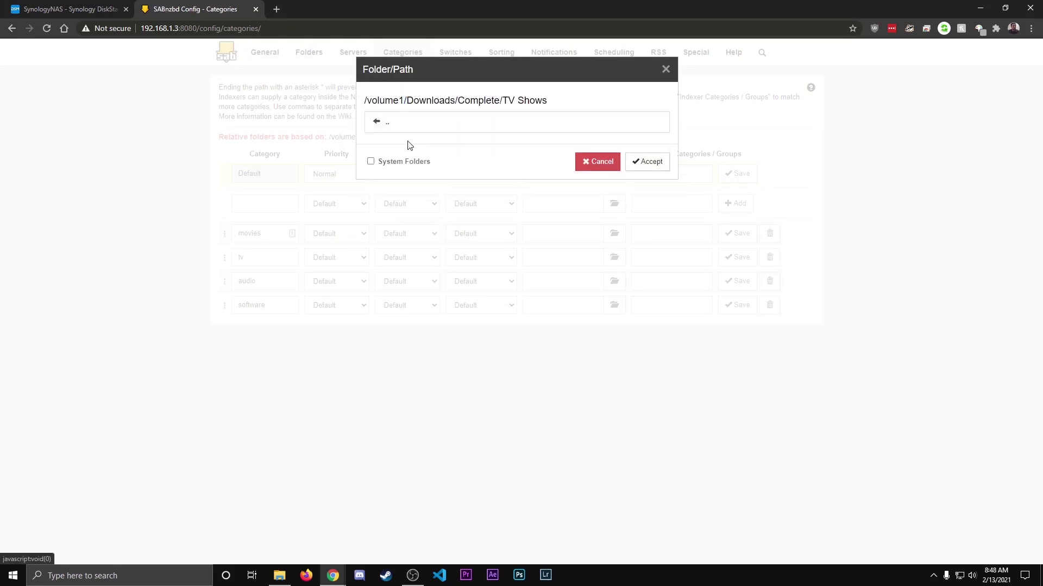
left_click(636, 162)
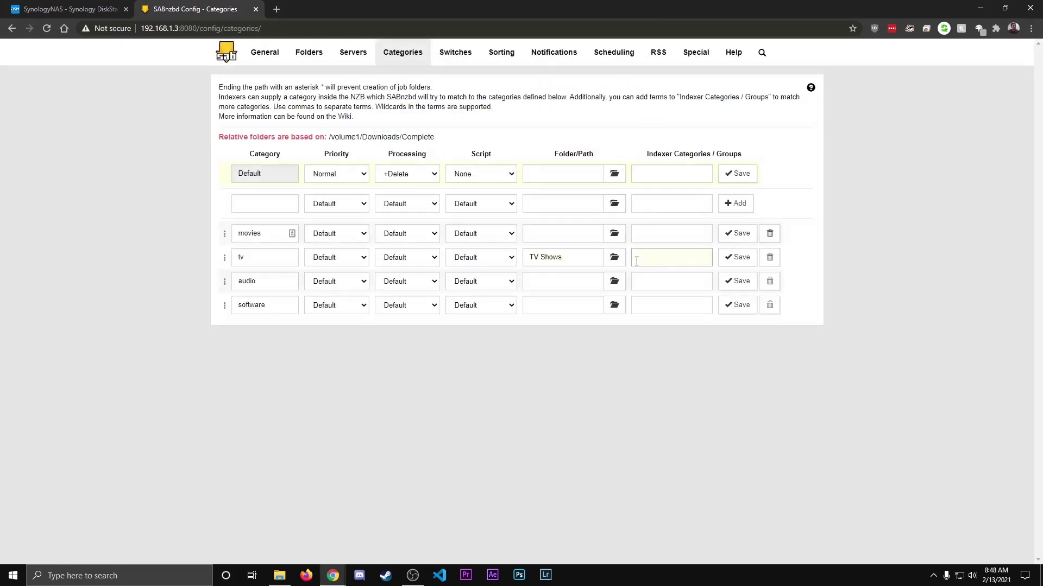
Step: Set the tv category's indexer category to tv, save, and recheck its folder path
left_click(673, 256)
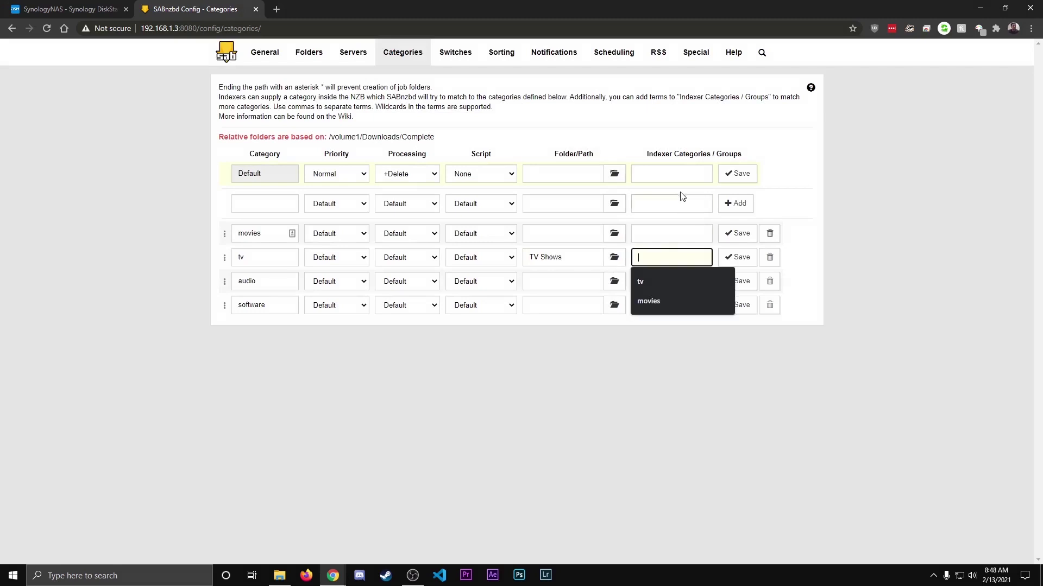
left_click(650, 281)
left_click(741, 258)
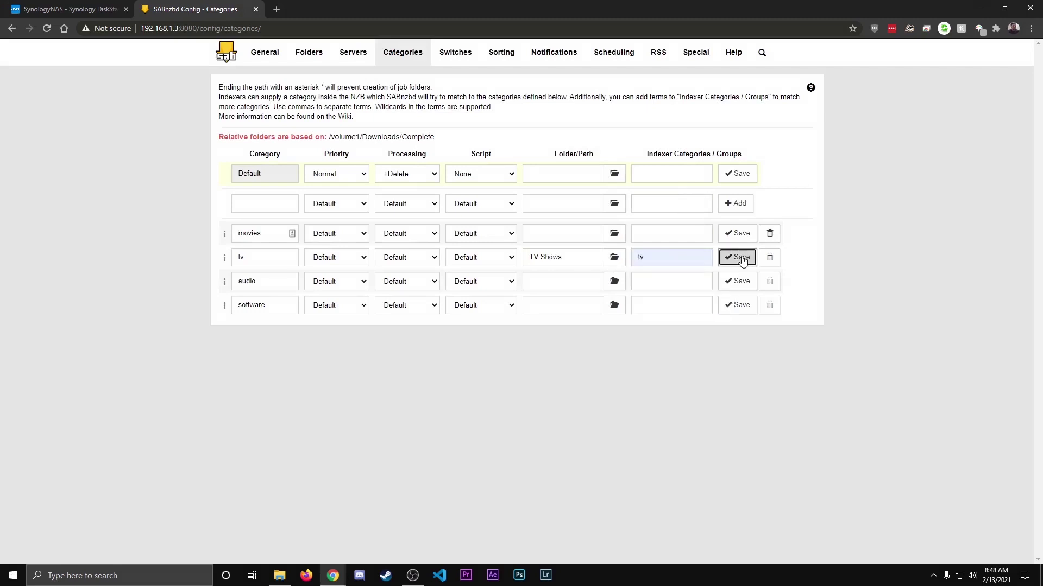
left_click(563, 304)
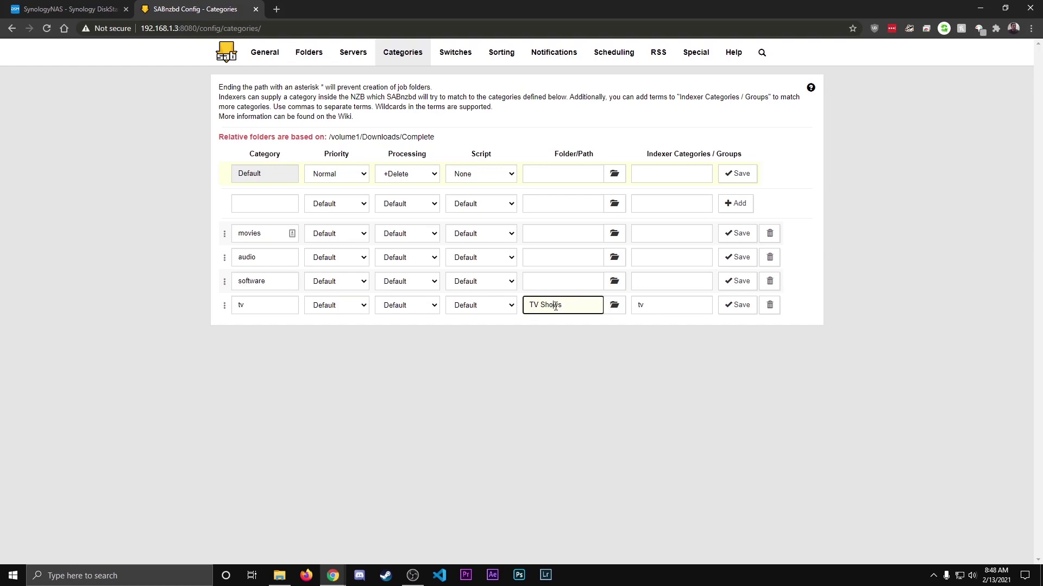
left_click(616, 305)
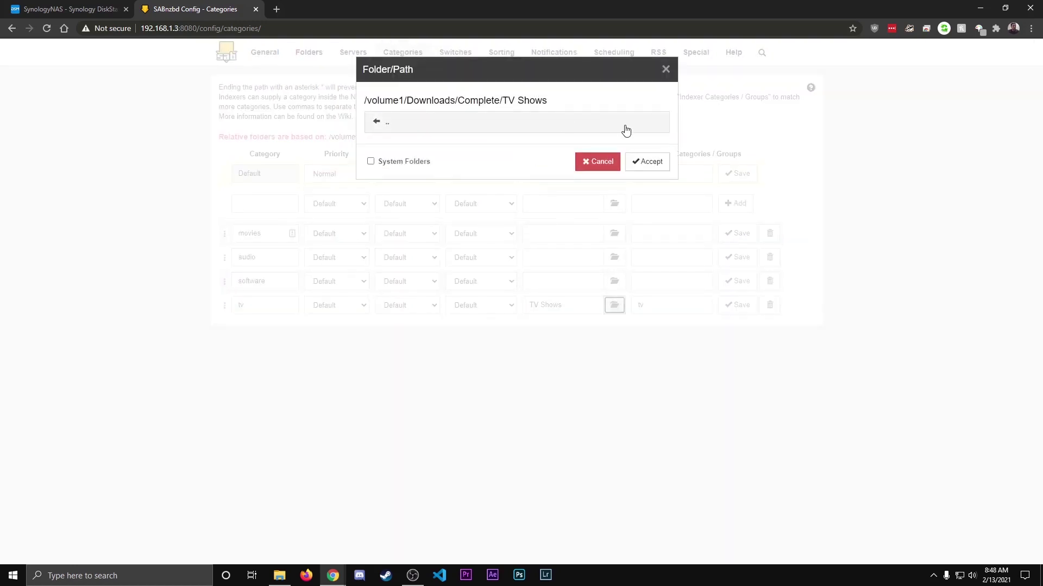
left_click(612, 162)
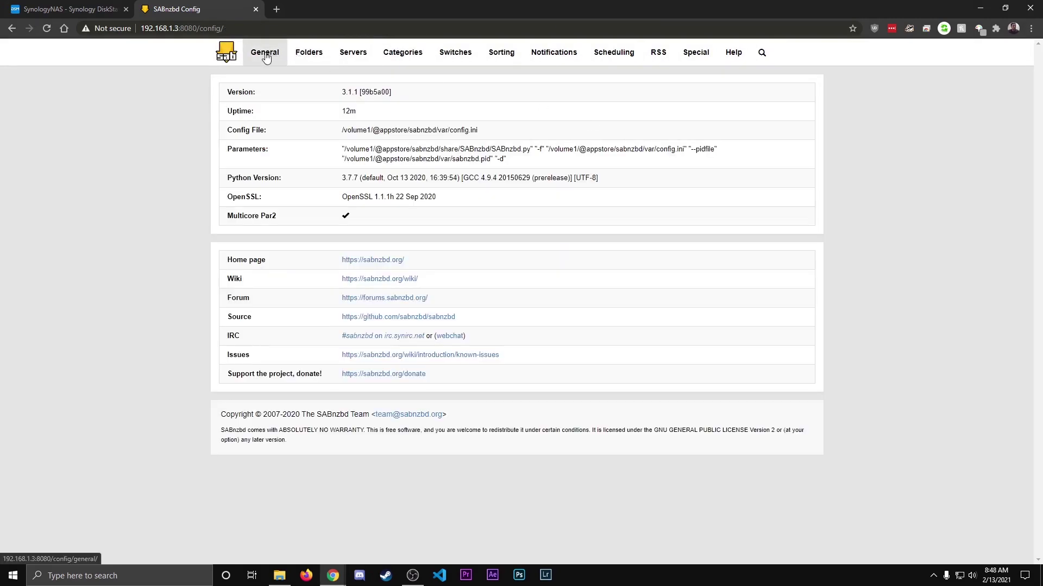
Step: Set a SABnzbd web interface username and password, save, and confirm the restart
left_click(265, 52)
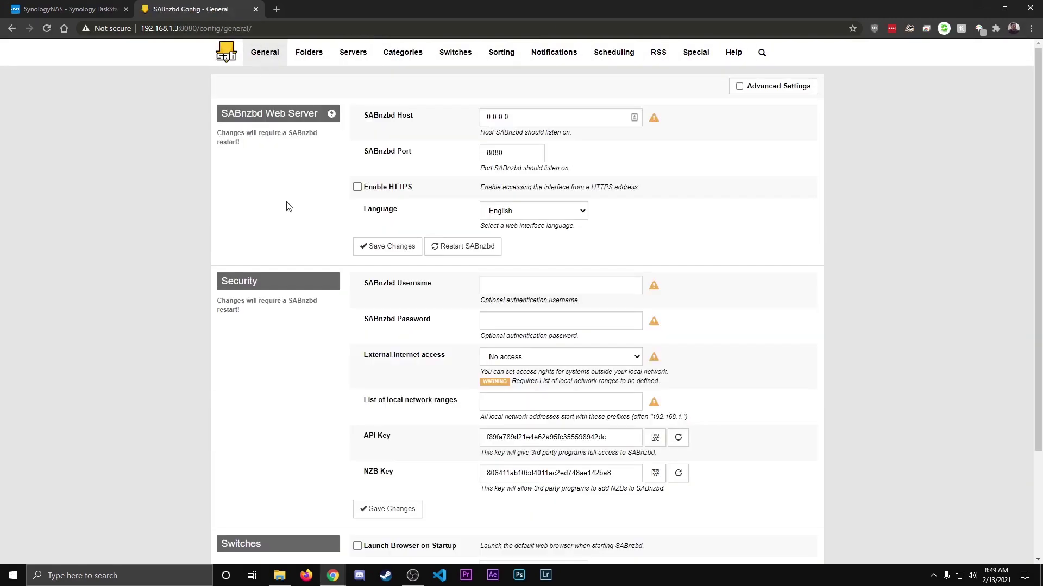
scroll(326, 212, "down", 1)
left_click(505, 231)
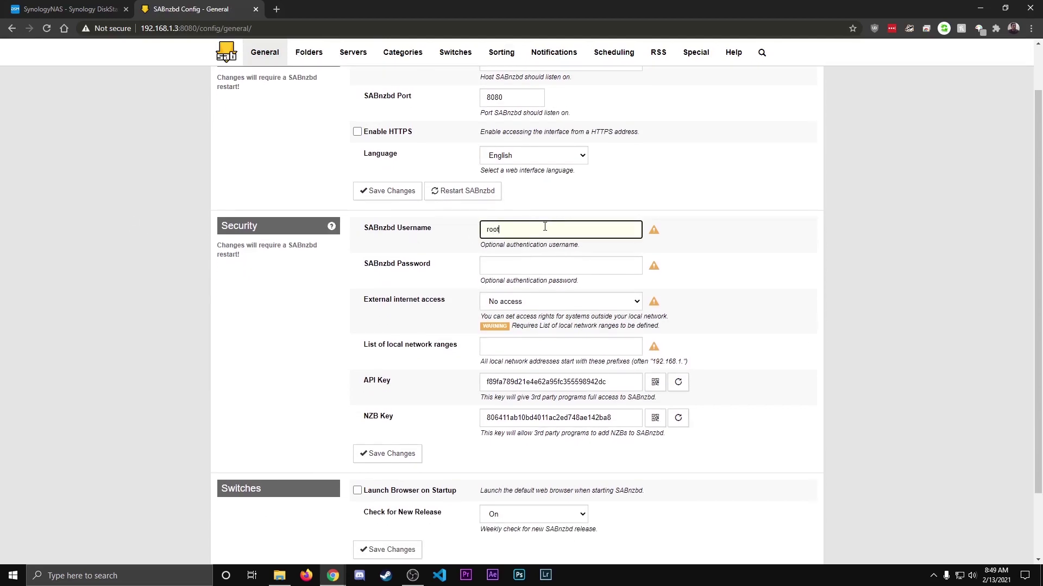
key("Tab")
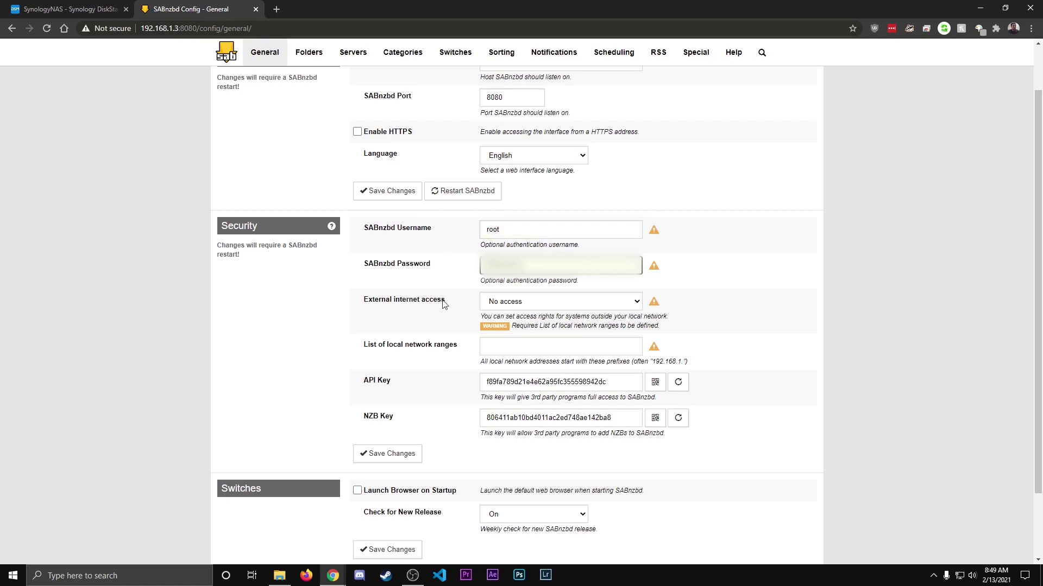
left_click(398, 452)
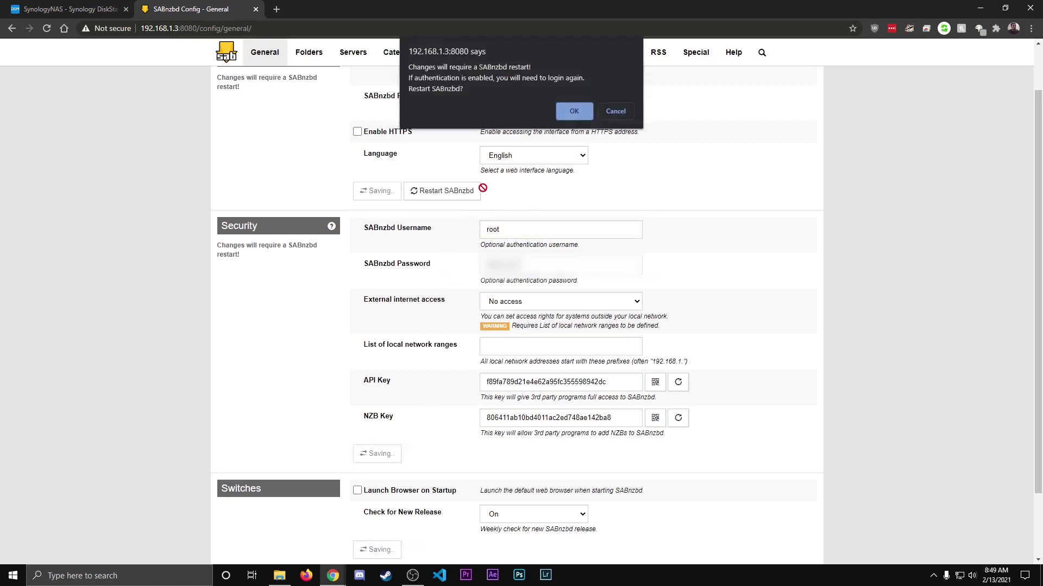
left_click(565, 110)
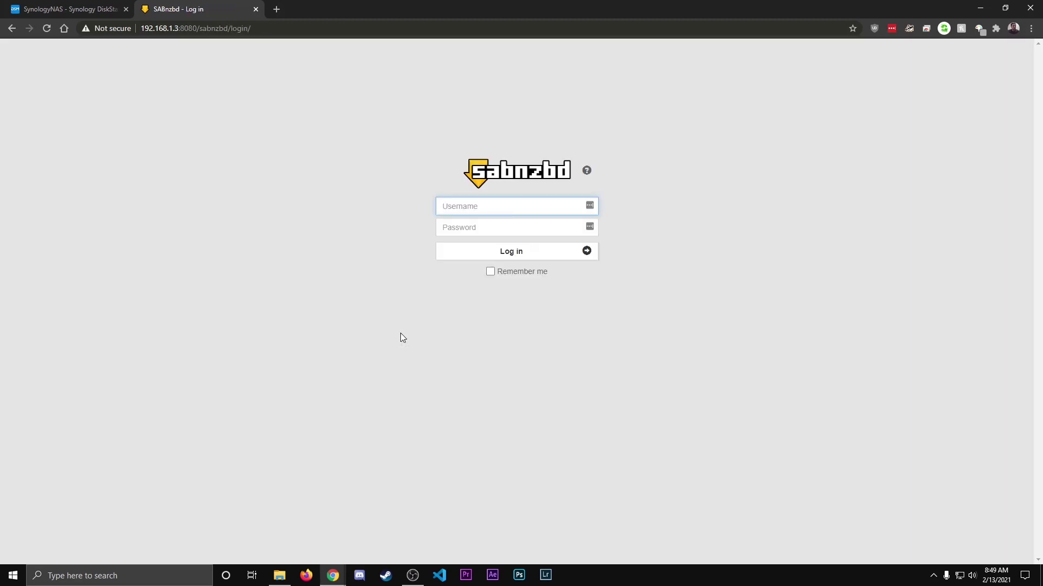
Step: Log back in to SABnzbd as root with the new password to reach the empty Queue
type("root")
key("Tab")
type("••••••••")
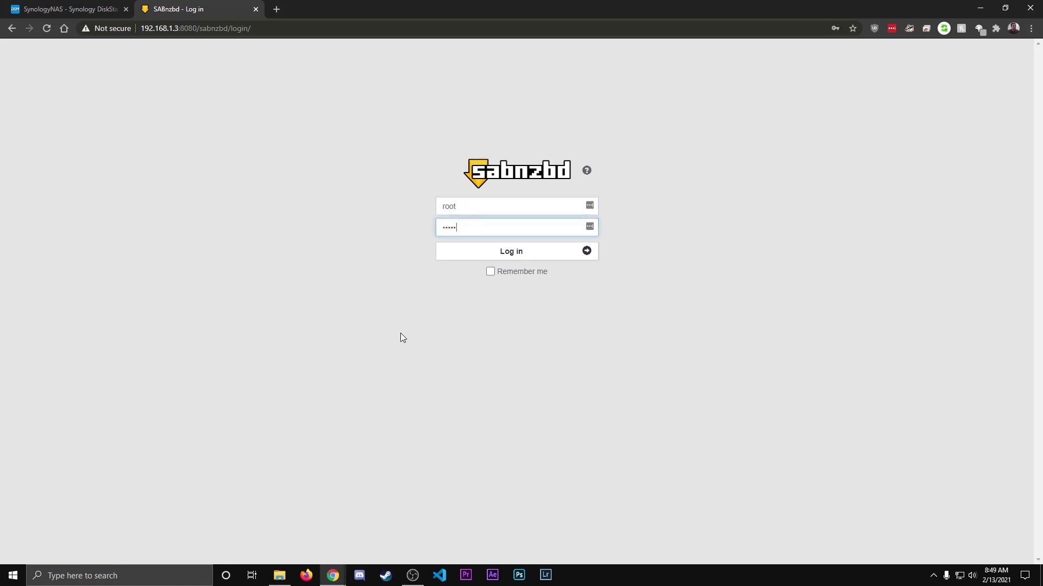
left_click(498, 255)
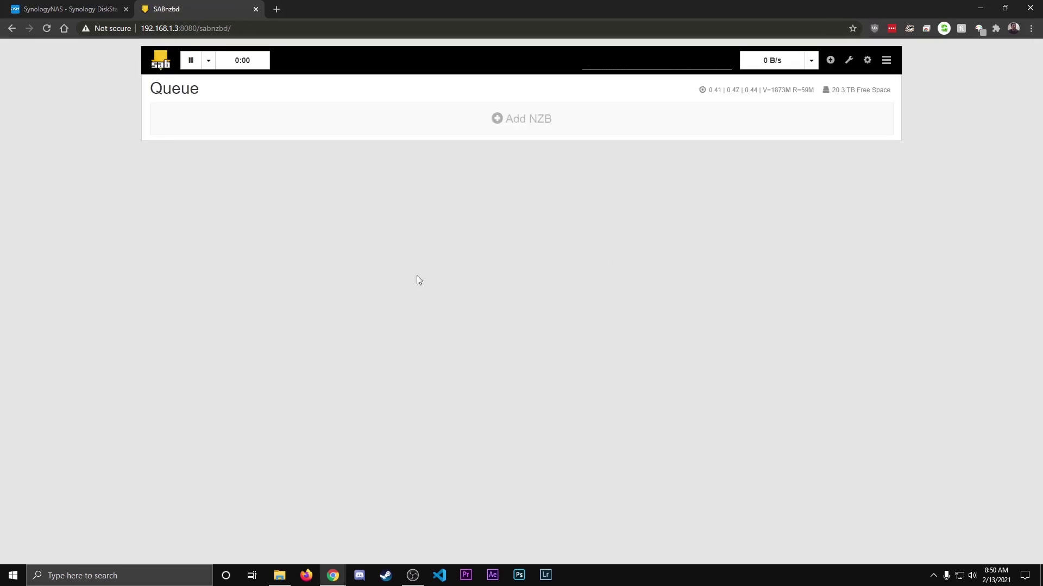
left_click(80, 9)
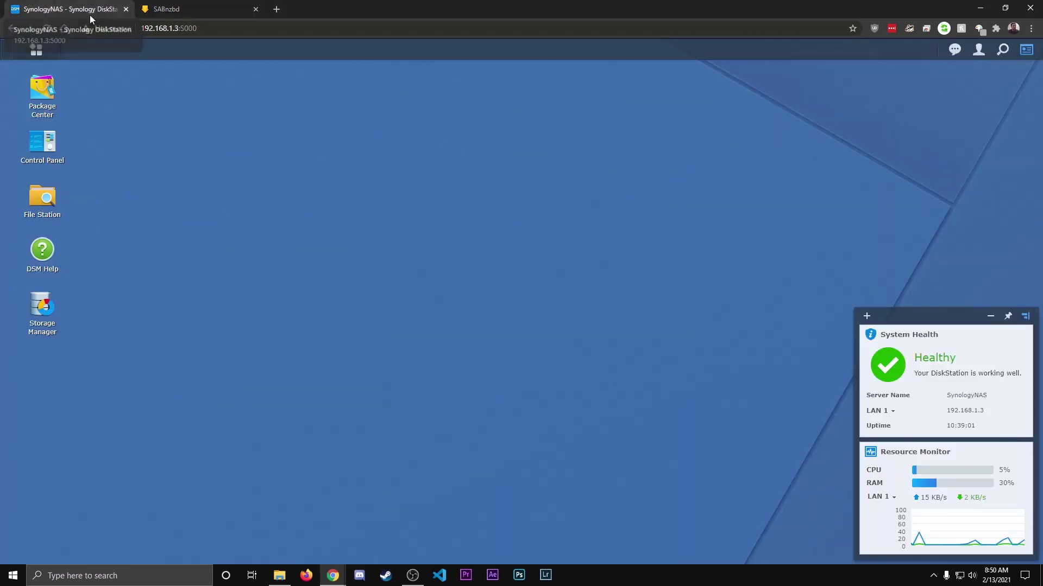
Step: Open Sonarr at 192.168.1.3:8989 from its installed package, placing its tab after SABnzbd
left_click(43, 92)
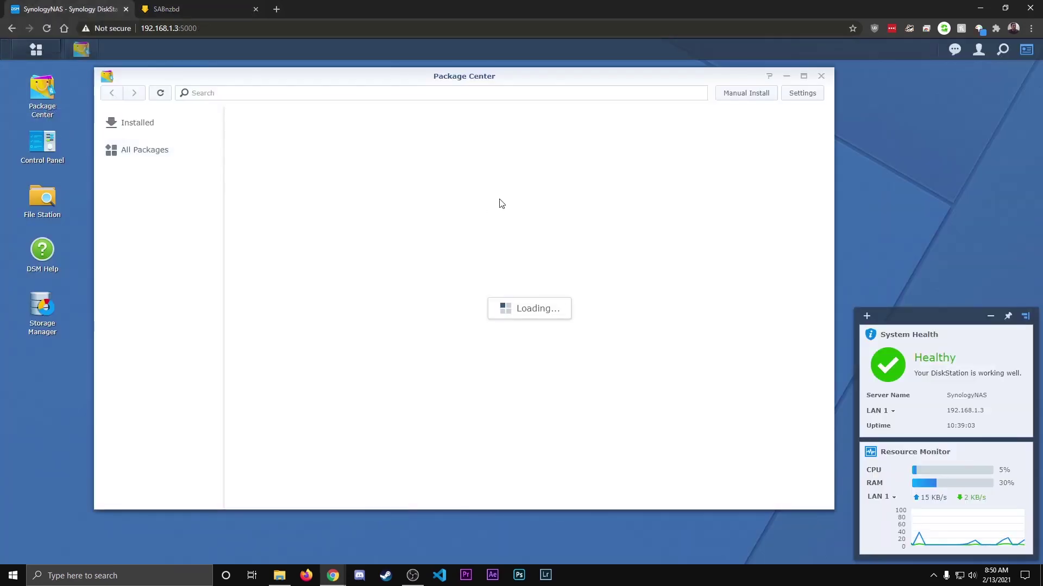
left_click(138, 124)
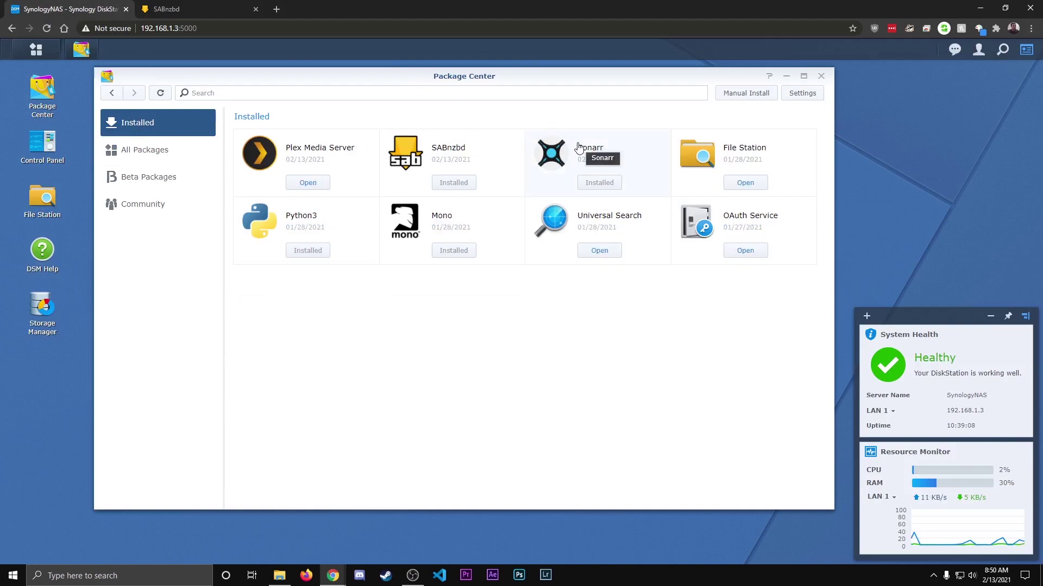
left_click(579, 147)
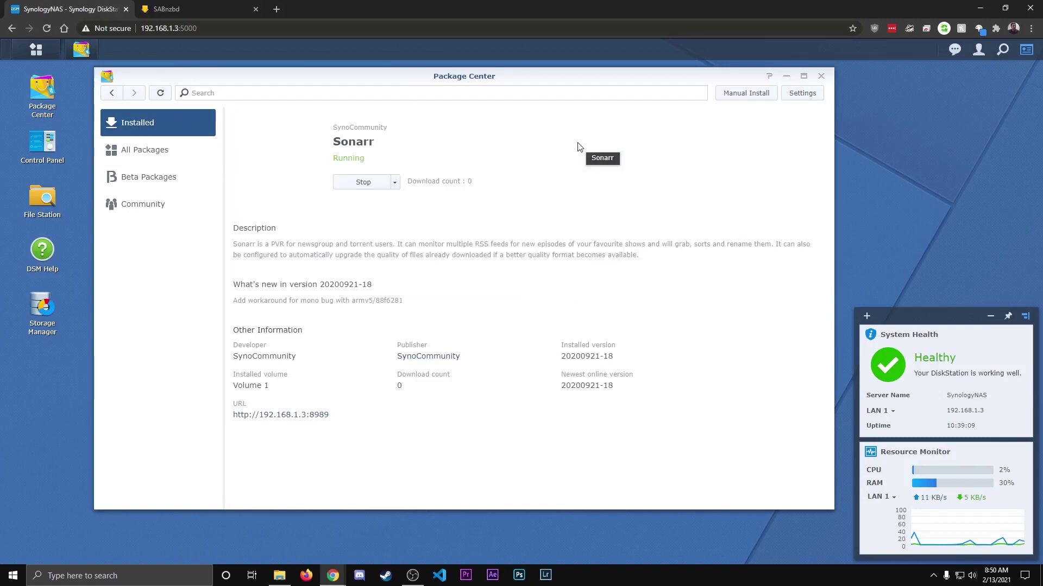
left_click(287, 414)
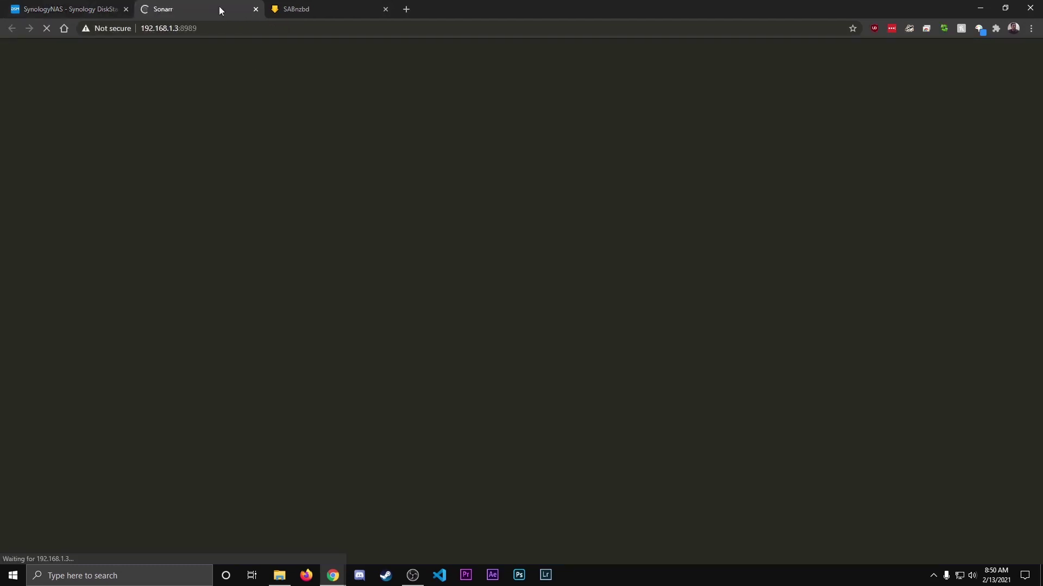
left_click_drag(219, 6, 320, 15)
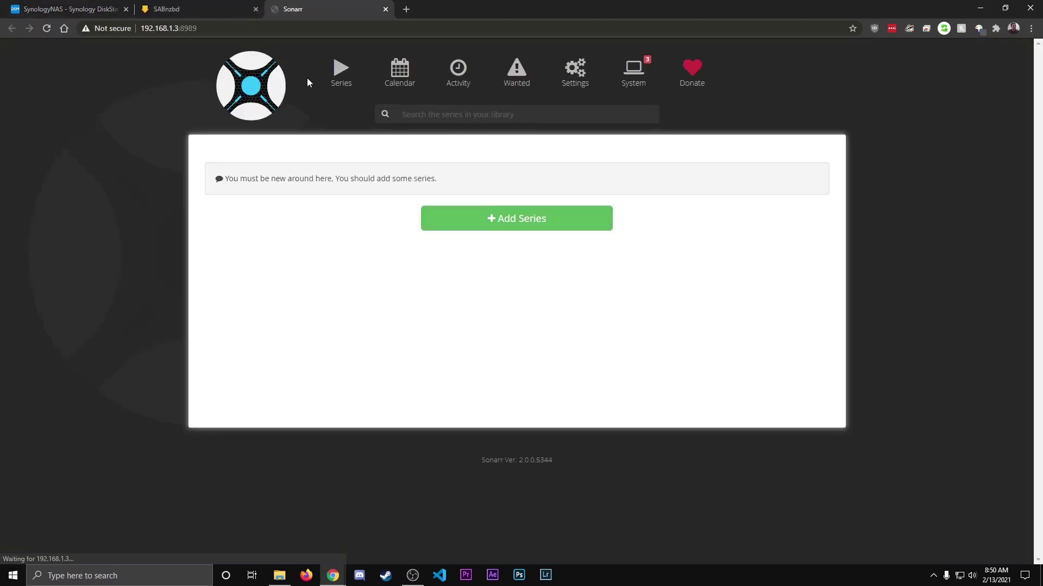
Step: Set Rename Episodes to Yes in Sonarr's Media Management settings and save
left_click(581, 86)
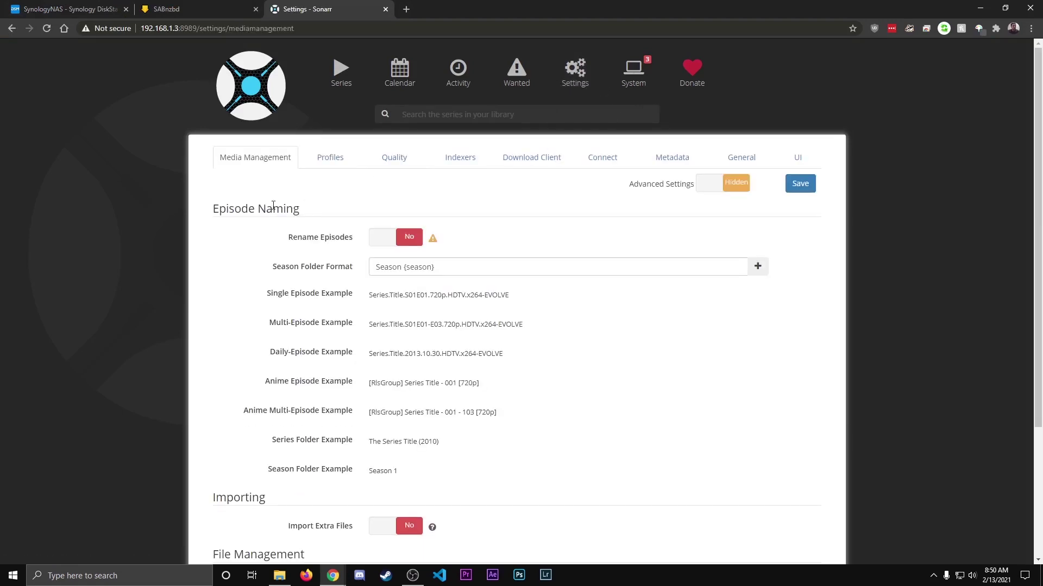
scroll(274, 201, "down", 1)
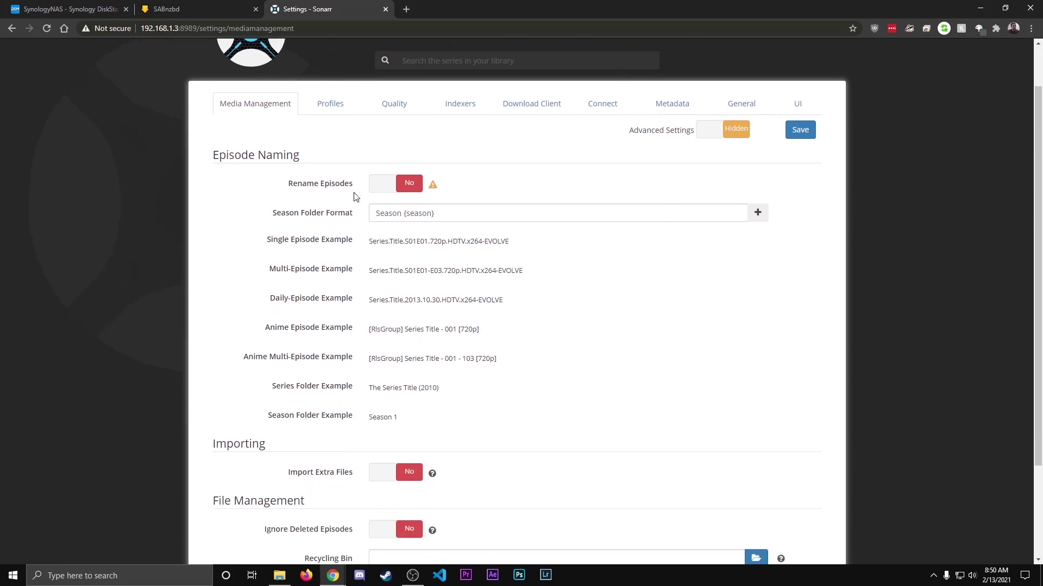
left_click(409, 185)
scroll(558, 214, "down", 4)
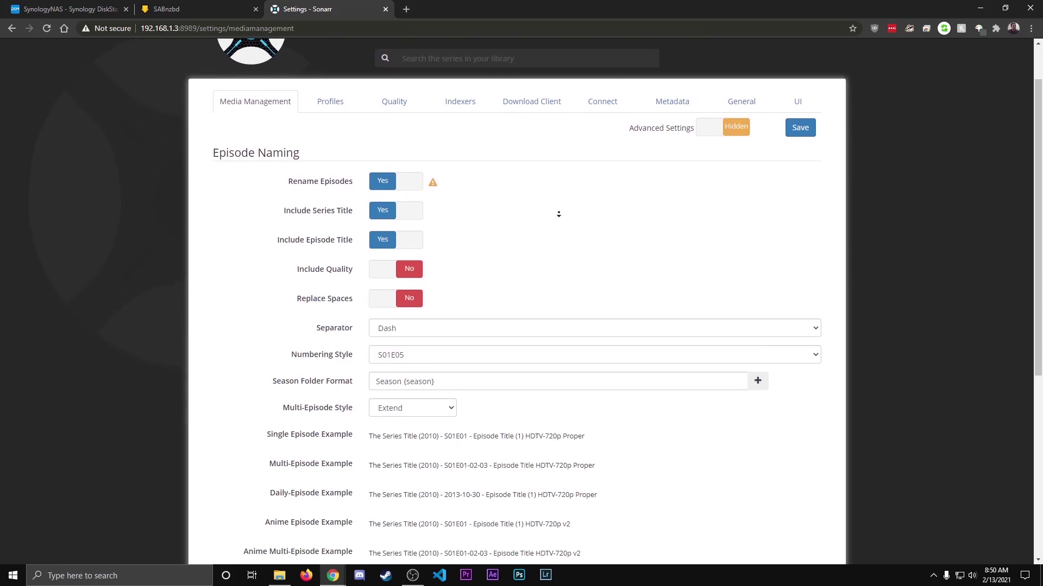
scroll(565, 227, "down", 2)
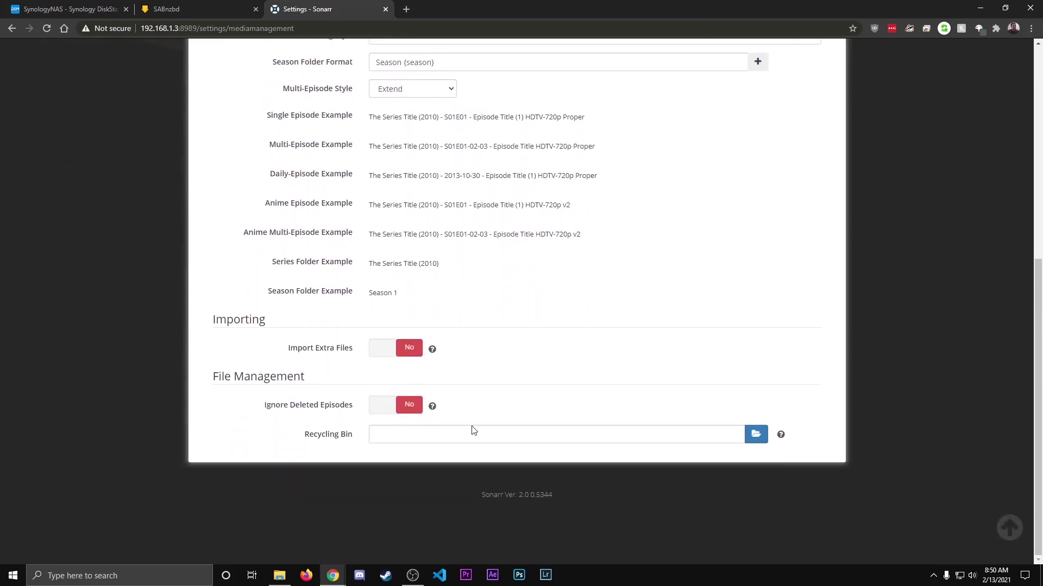
scroll(581, 347, "up", 7)
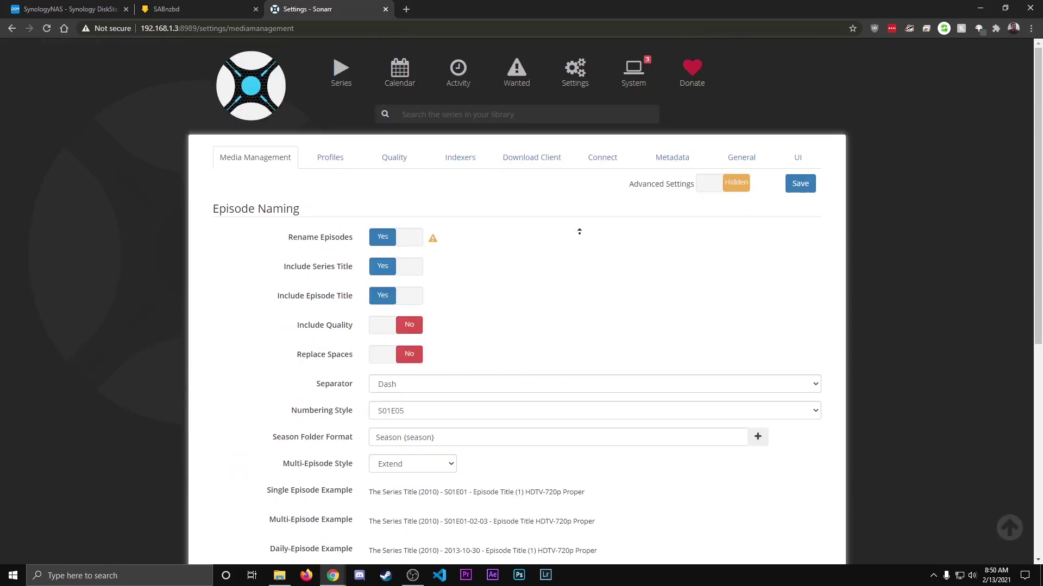
left_click(798, 184)
left_click(461, 168)
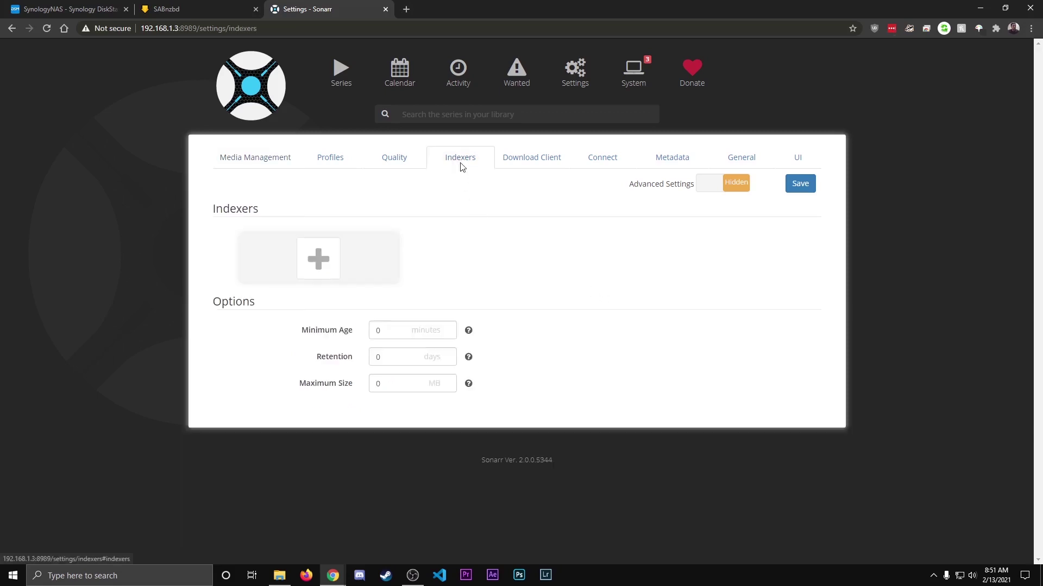
left_click(325, 257)
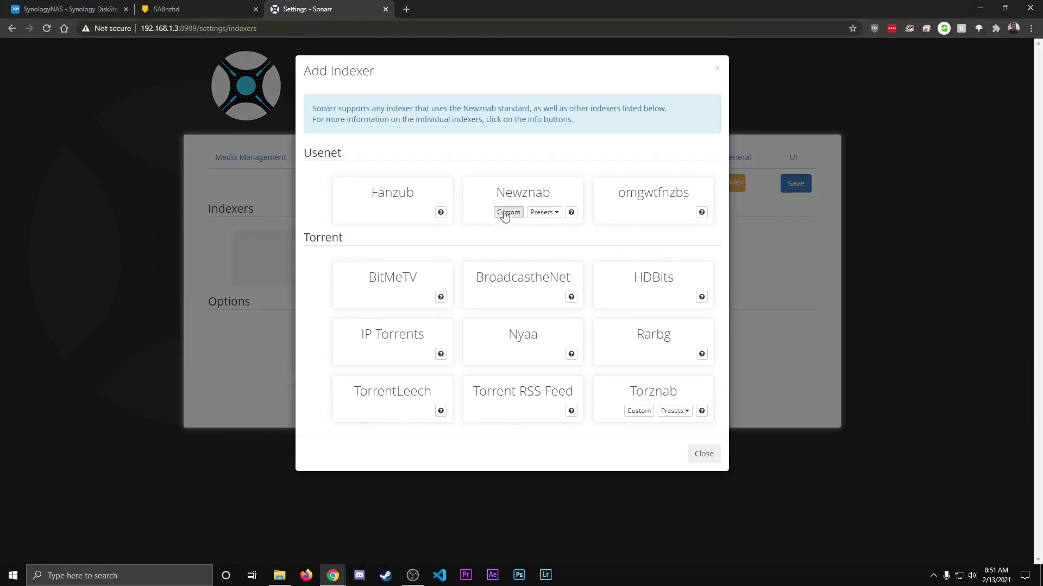
left_click(505, 213)
left_click(449, 100)
type("NZB")
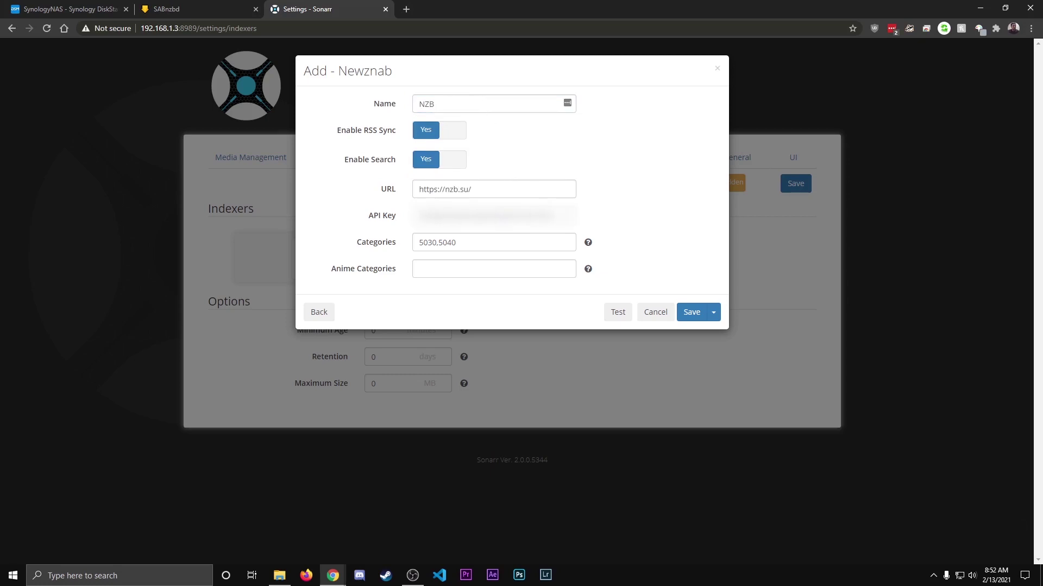
left_click(611, 312)
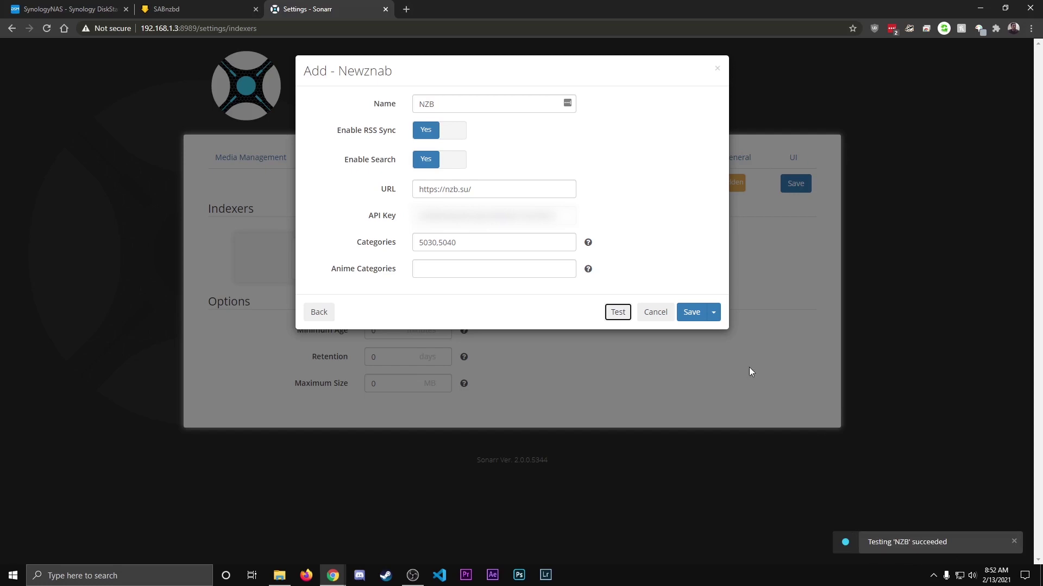
left_click(690, 318)
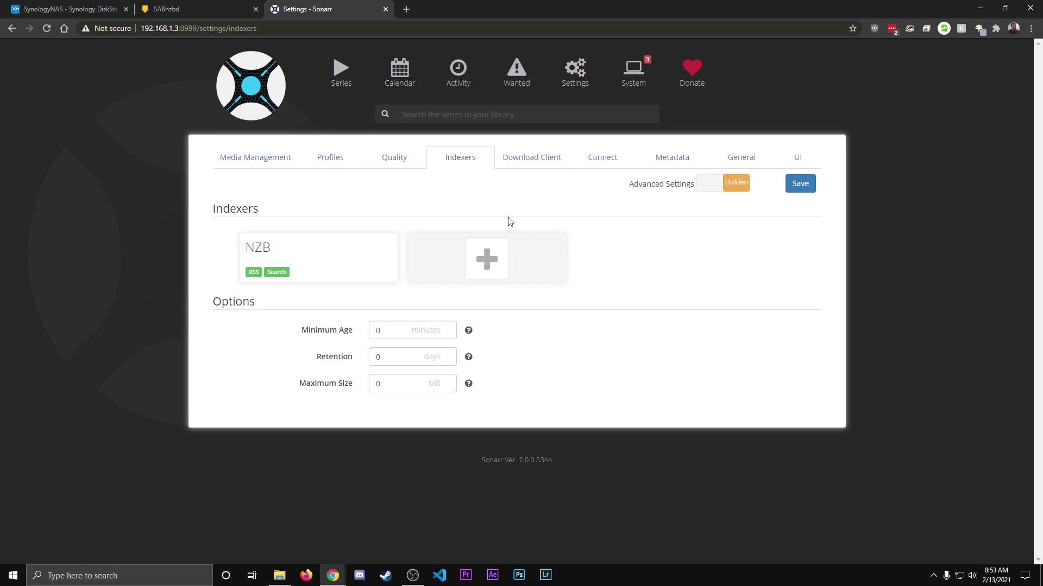
left_click(520, 165)
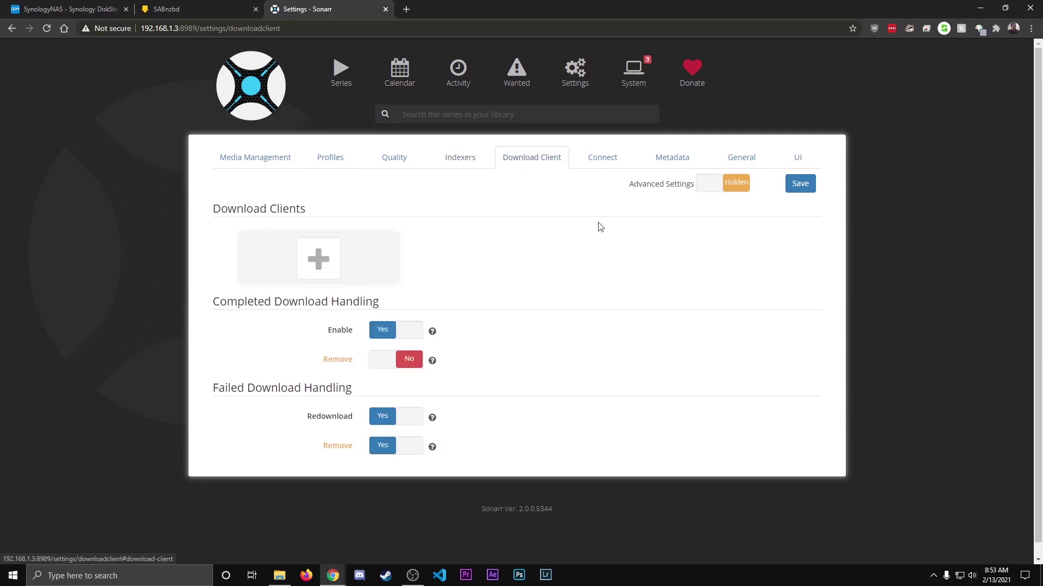
Step: Pick SABnzbd as a new download client, opening a form preset to localhost:8080 and category tv
left_click(307, 255)
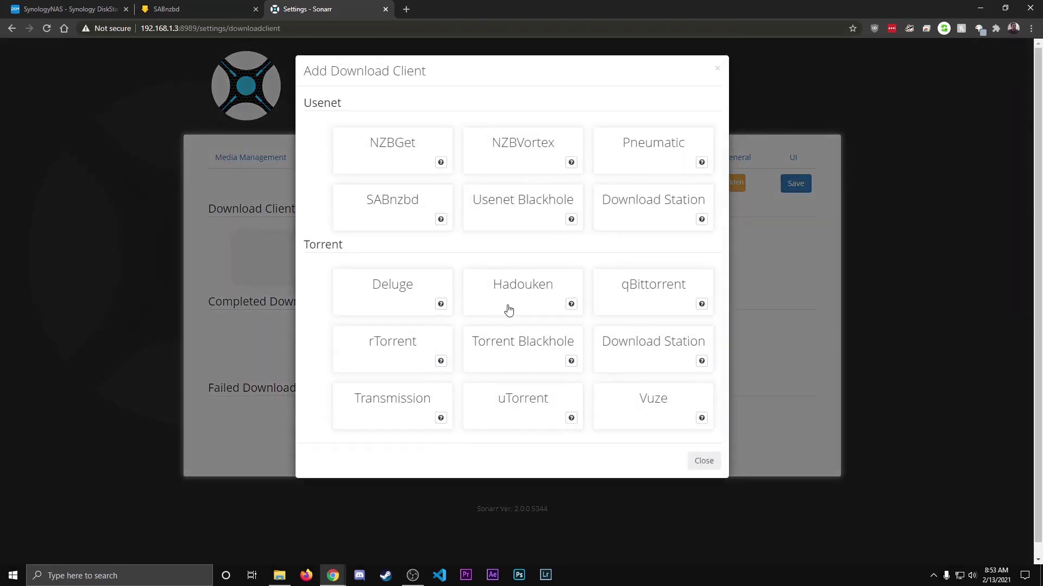
left_click(386, 217)
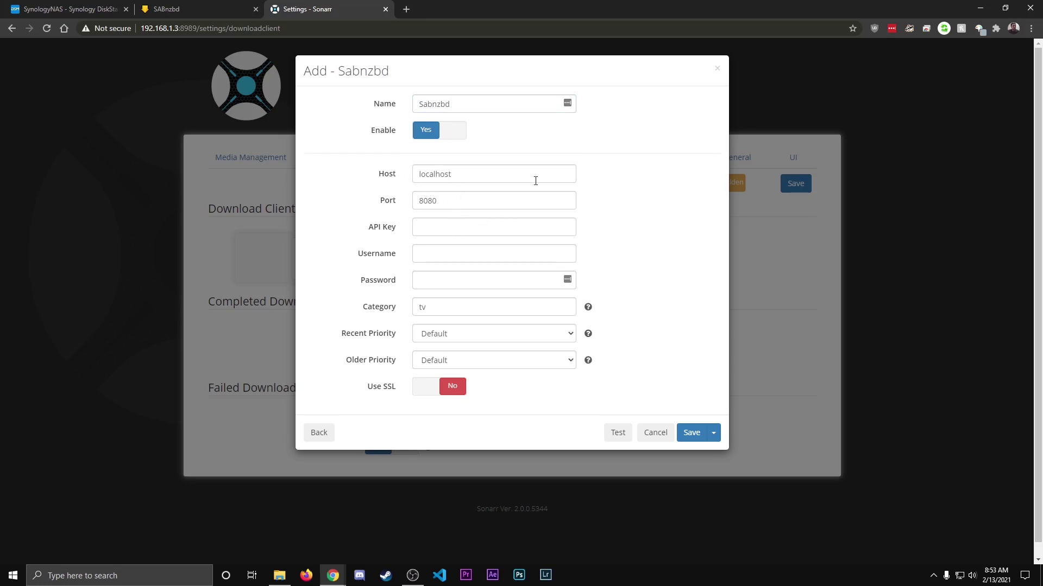
left_click(195, 12)
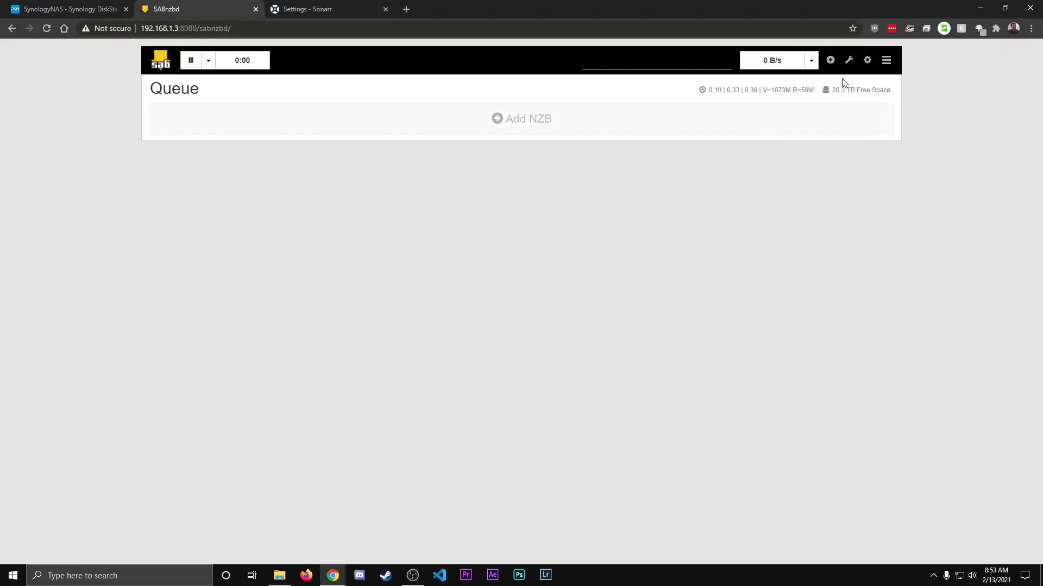
Step: Bring up SABnzbd's General Security section to copy its API key for Sonarr
left_click(867, 60)
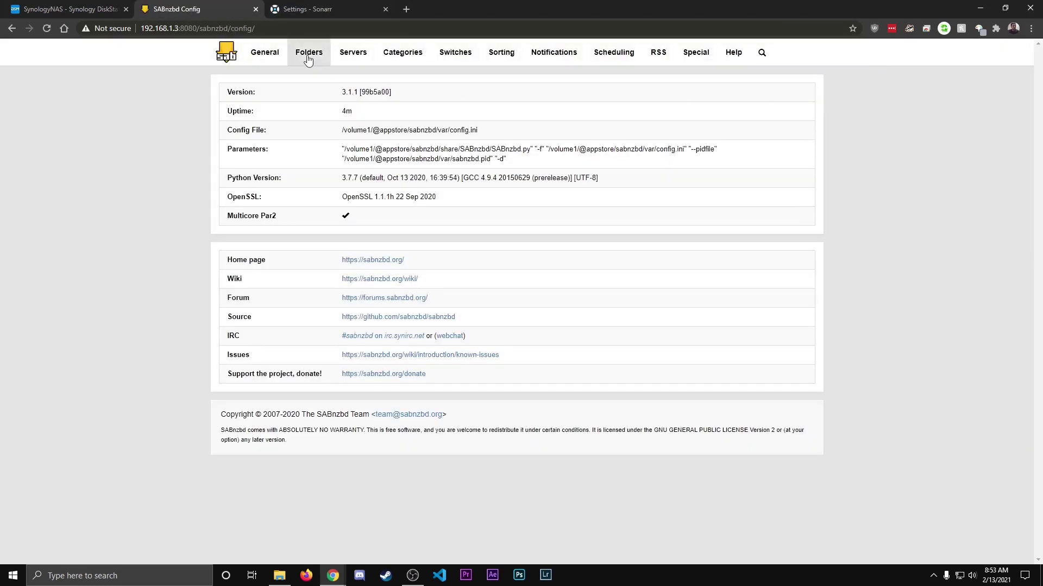
left_click(259, 63)
scroll(575, 191, "down", 3)
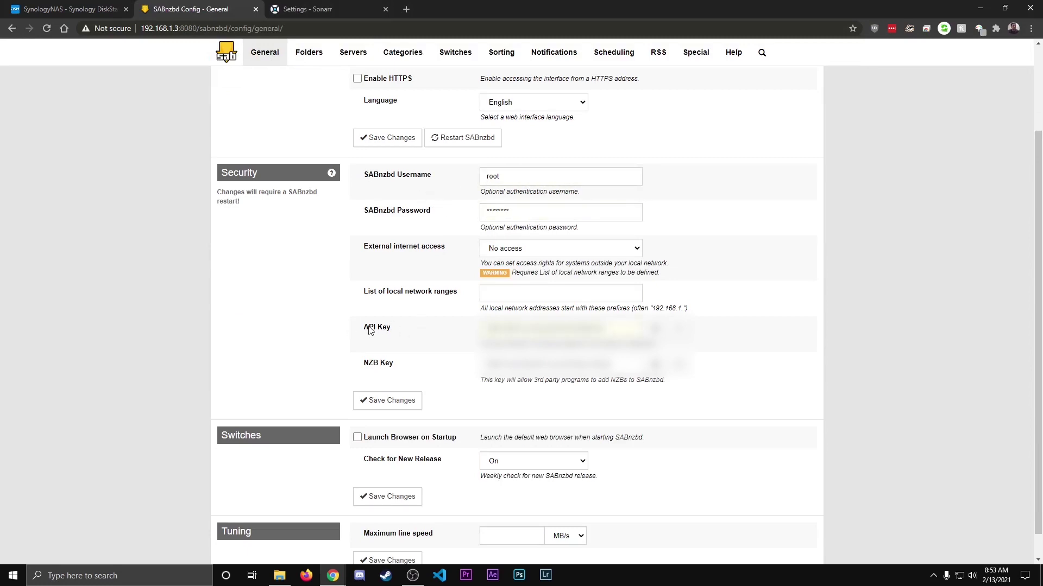
left_click(320, 10)
Step: Fill the Sabnzbd form with the pasted API key, username root and the SABnzbd password
key("ctrl+v")
left_click(430, 252)
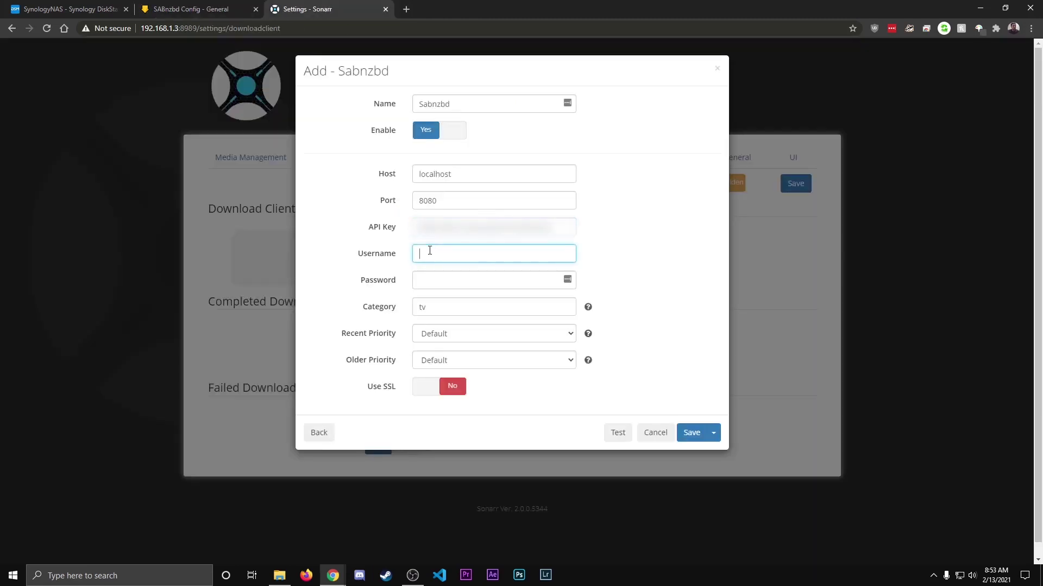
type("root")
key("Tab")
type("•••••••")
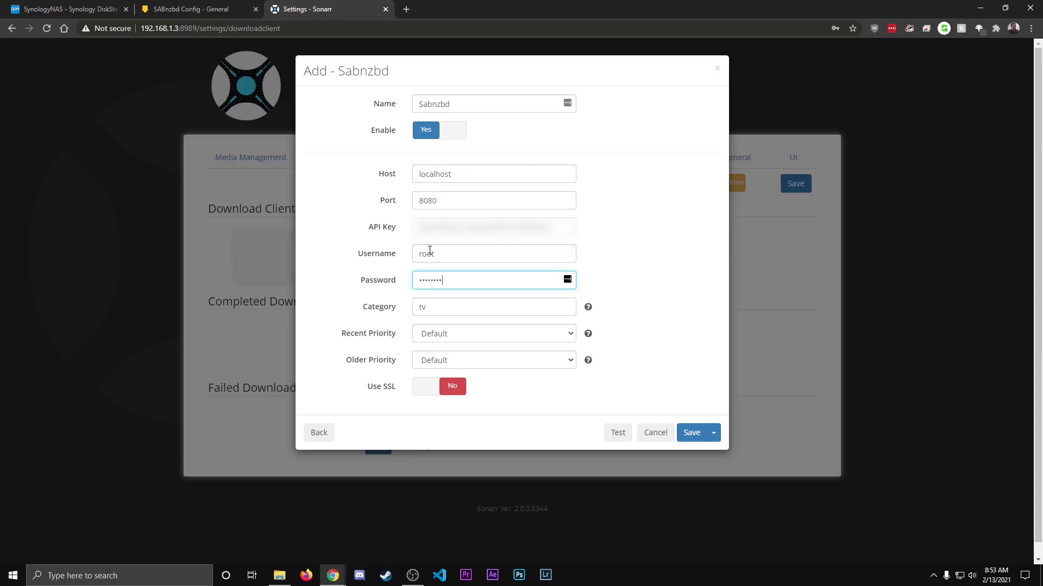
key("ctrl+a")
type("••••")
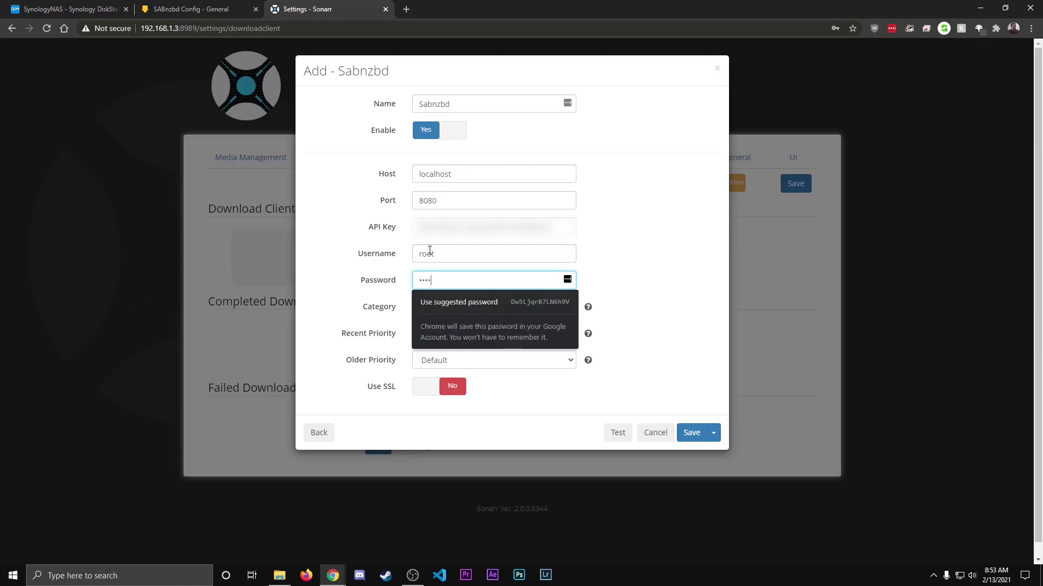
type("••")
left_click(360, 283)
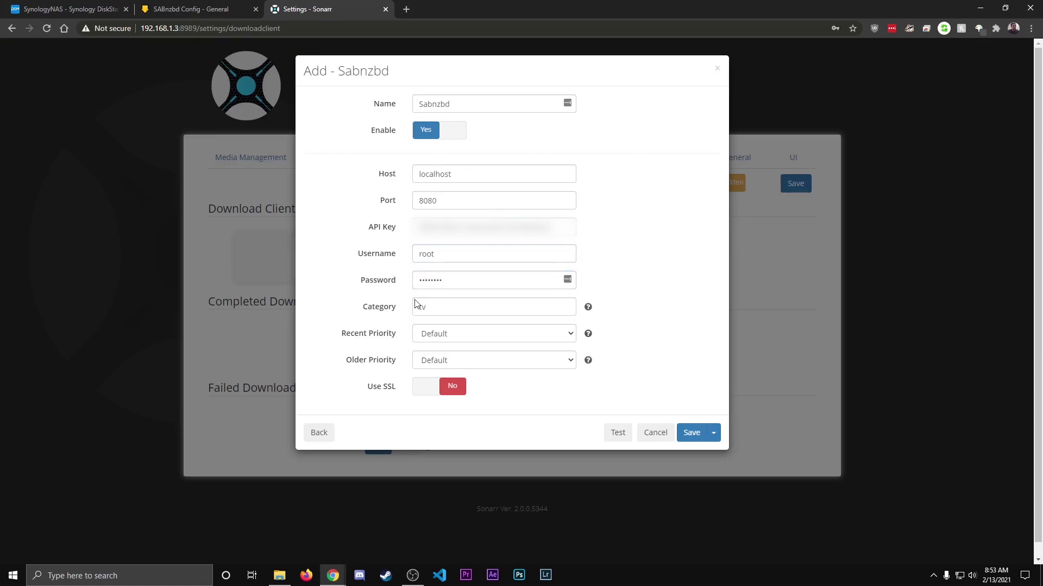
left_click_drag(430, 307, 417, 307)
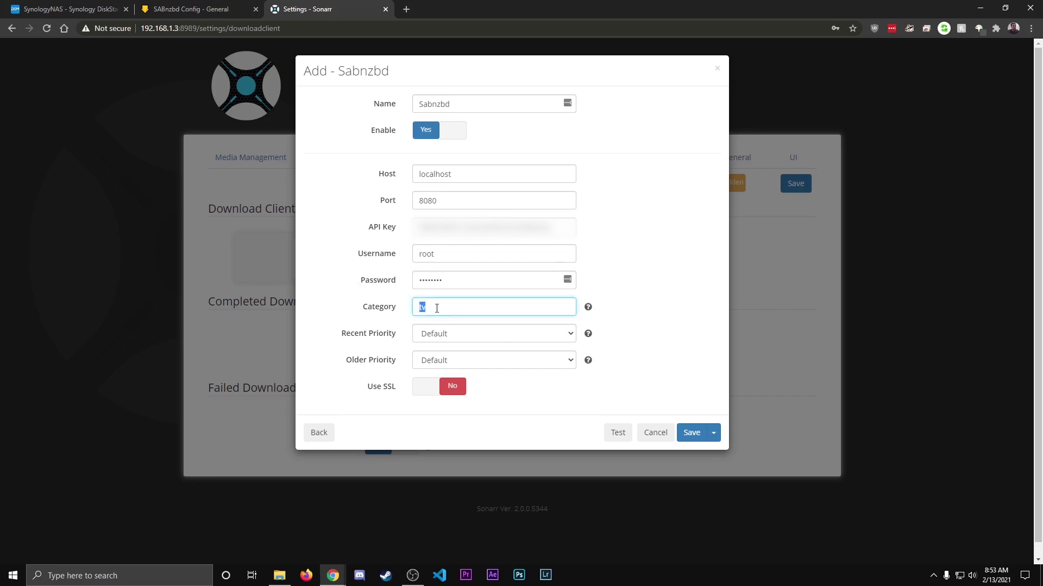
Step: Keep category tv to match SABnzbd, test the connection, save, and decline password-saving prompts
left_click(197, 7)
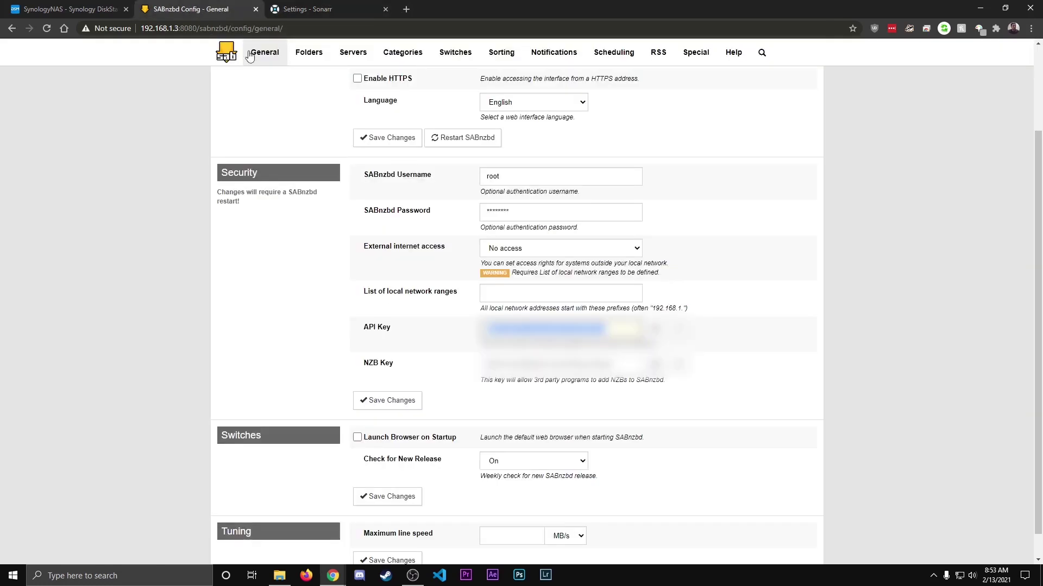
left_click(402, 52)
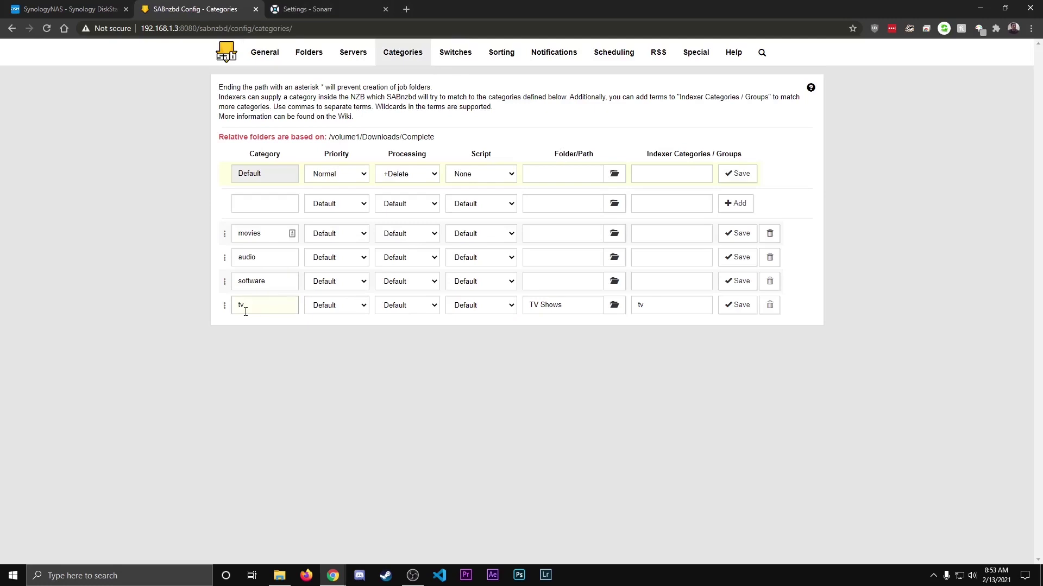
left_click(302, 7)
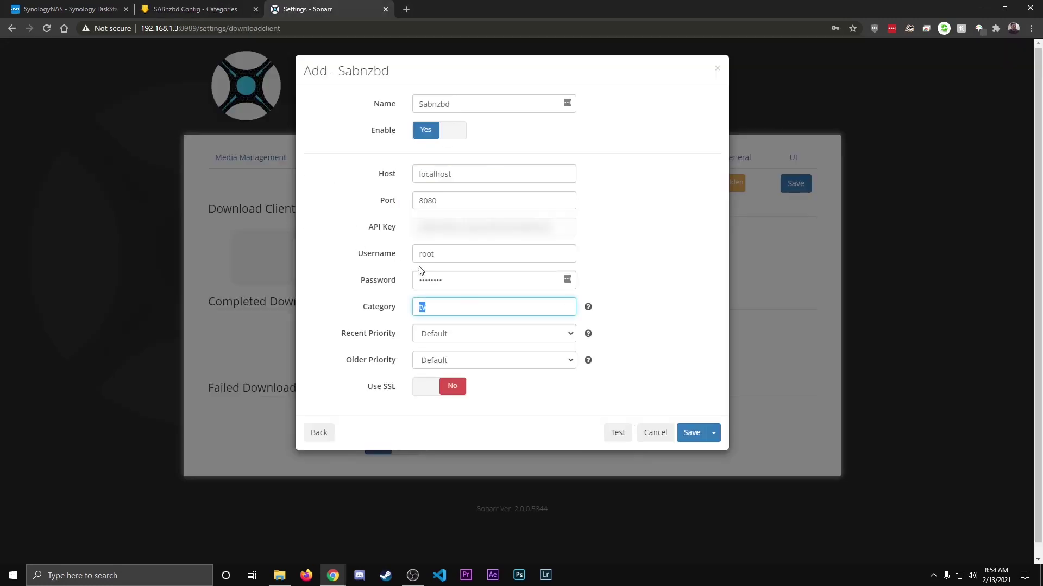
left_click(343, 263)
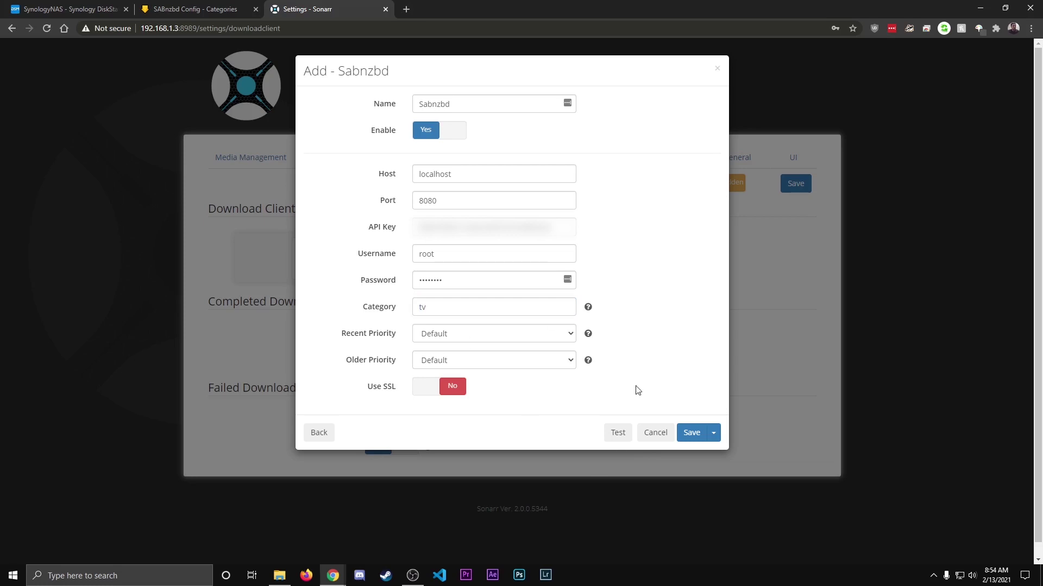
left_click(618, 433)
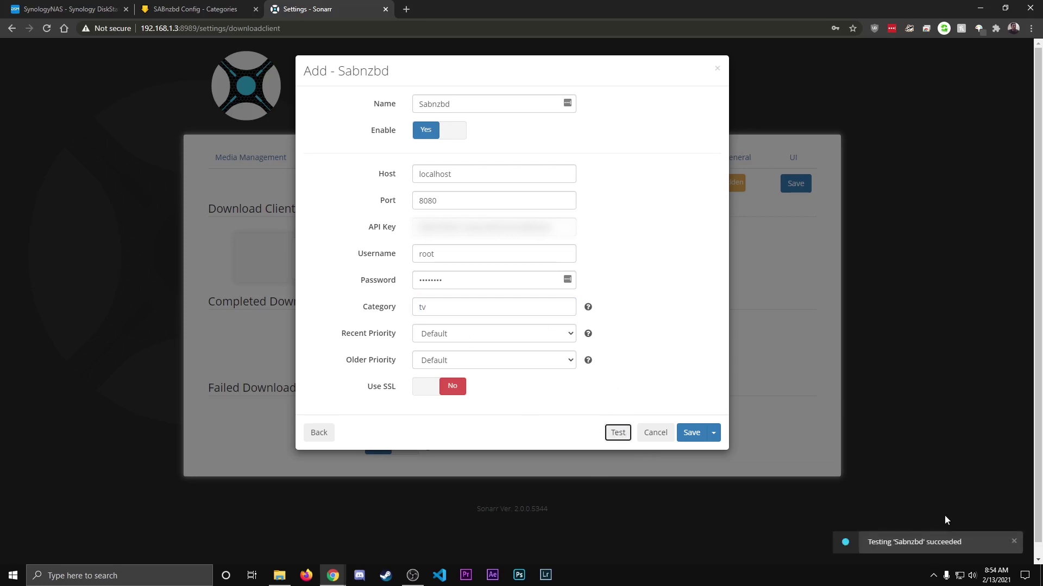
left_click(691, 433)
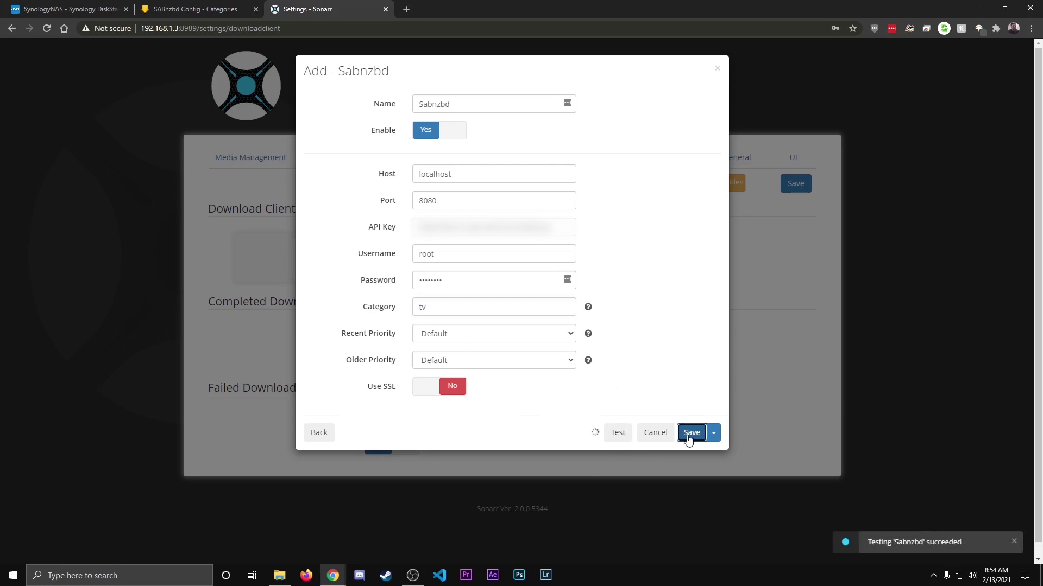
left_click(852, 44)
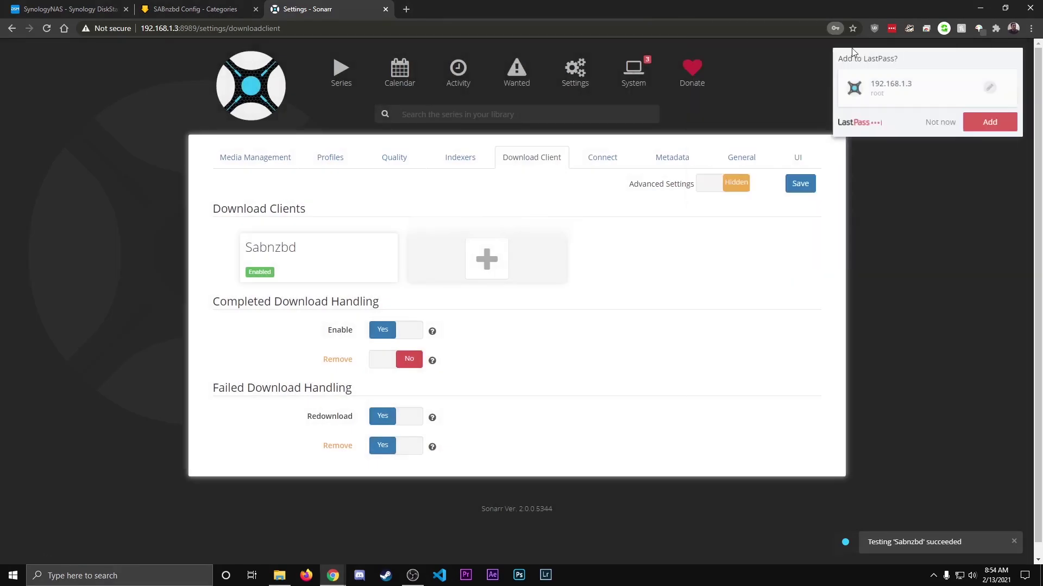
left_click(938, 121)
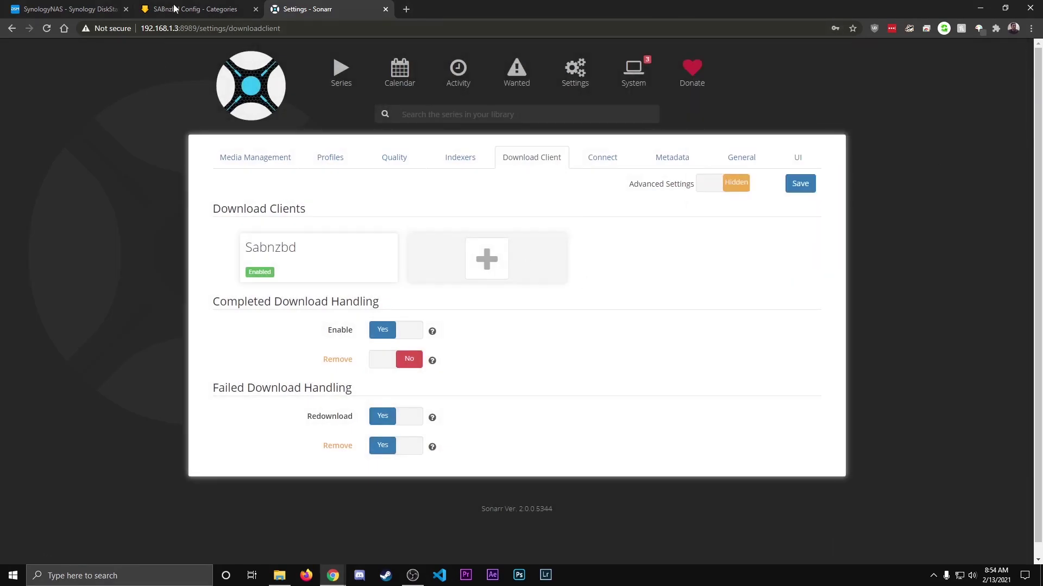
Step: Open Plex Media Server from Package Center's installed packages in a new tab
left_click(86, 7)
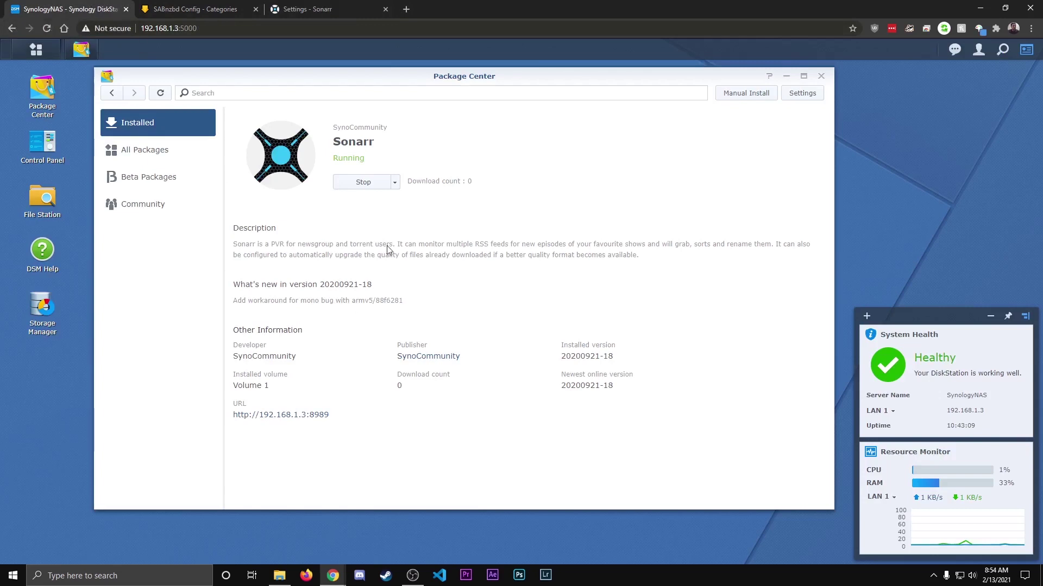
left_click(137, 127)
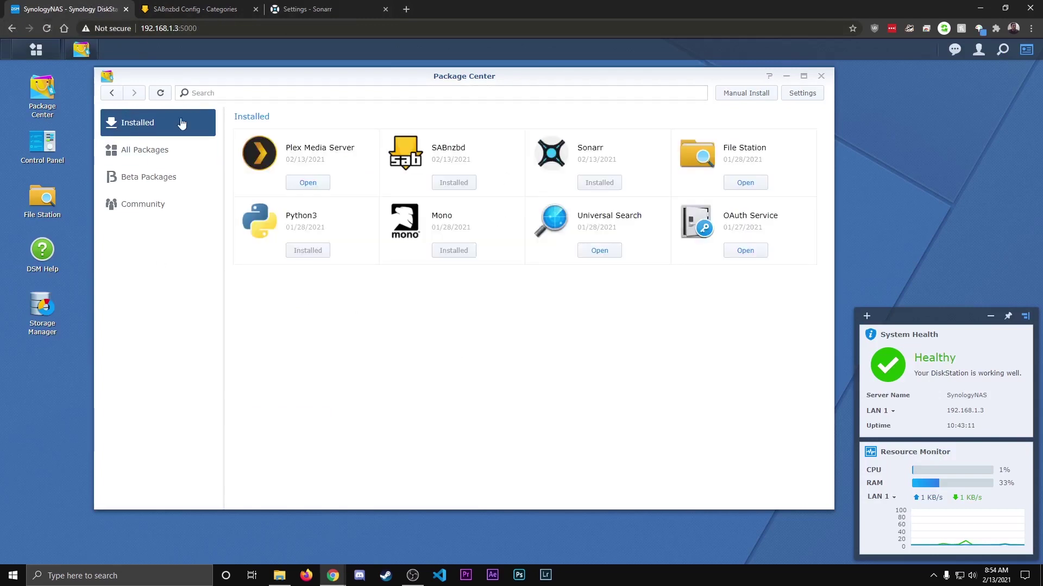
left_click(324, 155)
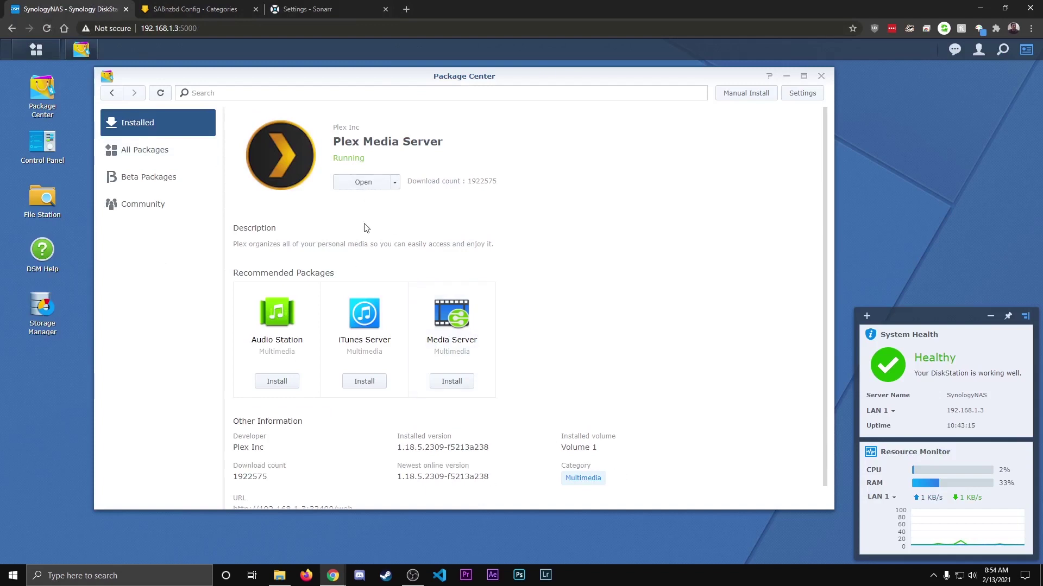
left_click(364, 182)
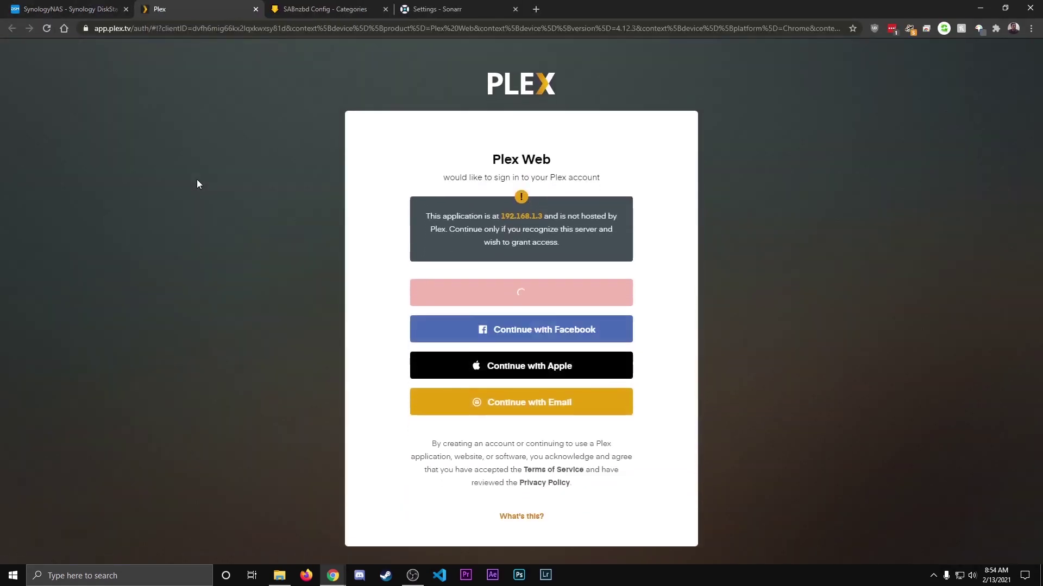
Step: Sign in to Plex with email and dismiss the introduction and Plex Pass dialogs
left_click(533, 403)
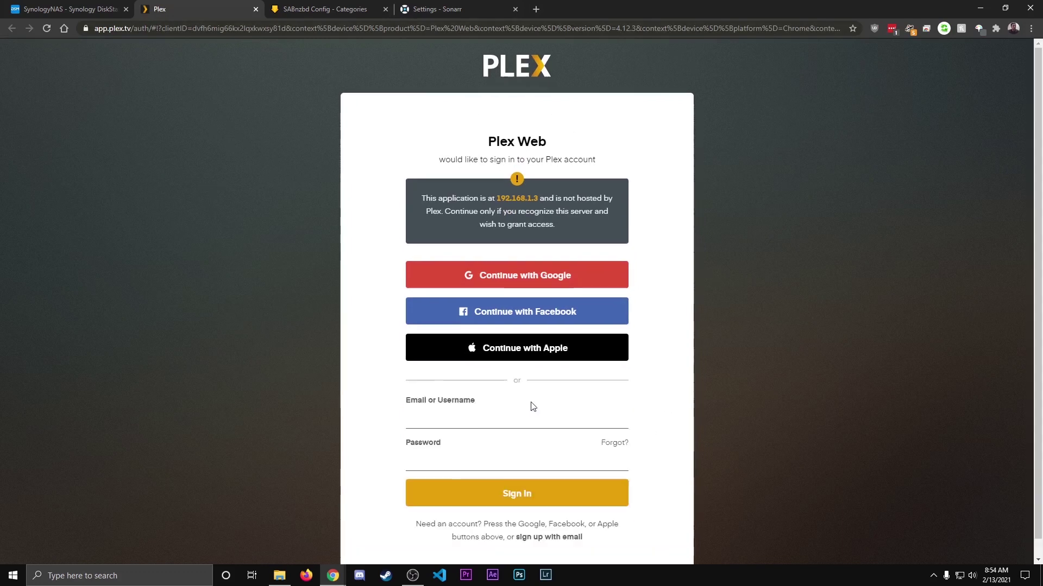
left_click(514, 496)
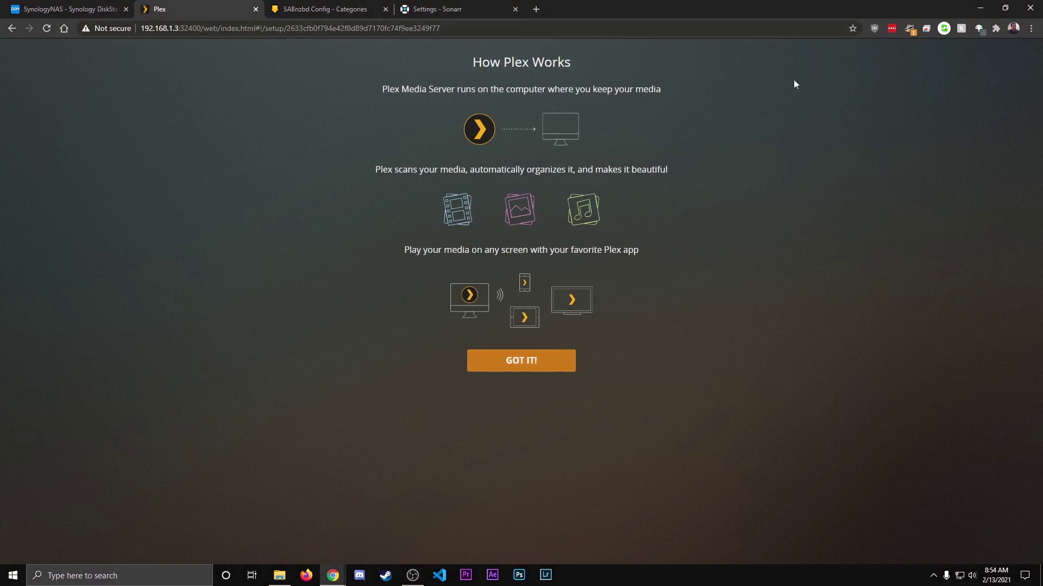
left_click(535, 368)
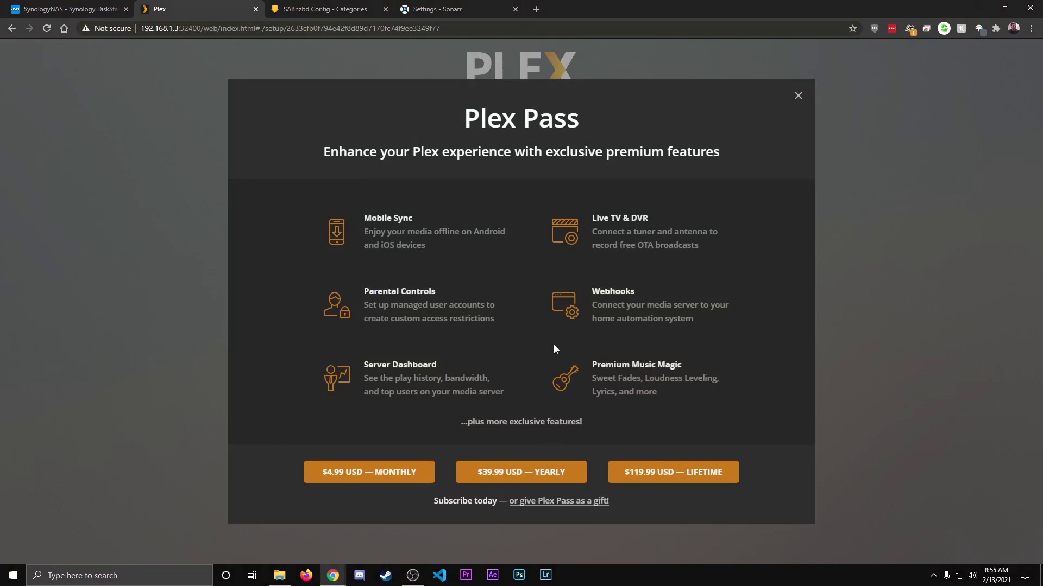
left_click(797, 97)
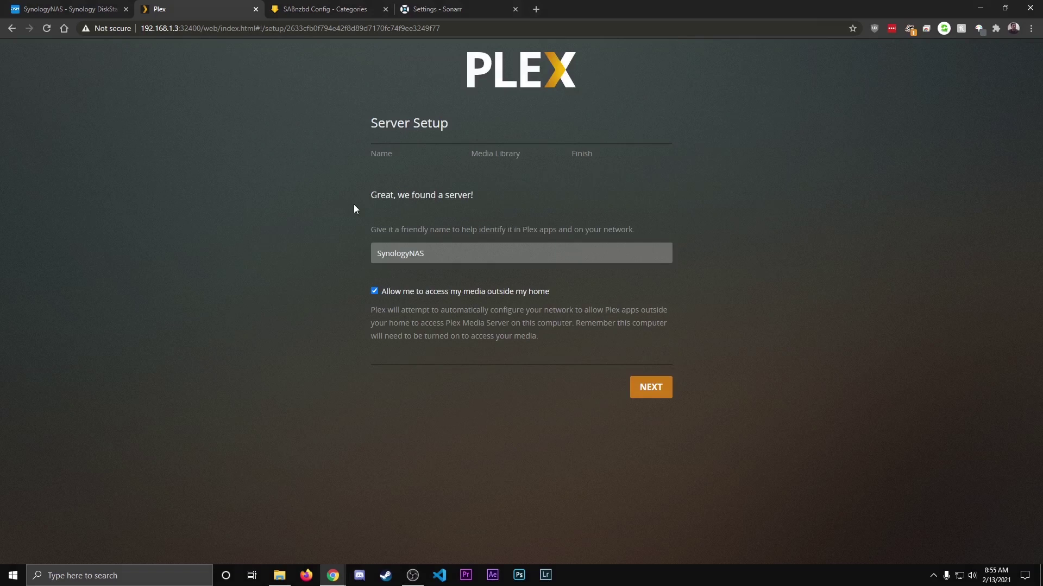
Step: Keep SynologyNAS as the Plex server name and continue to the Media Library step
left_click(459, 254)
double_click(461, 253)
left_click(466, 252)
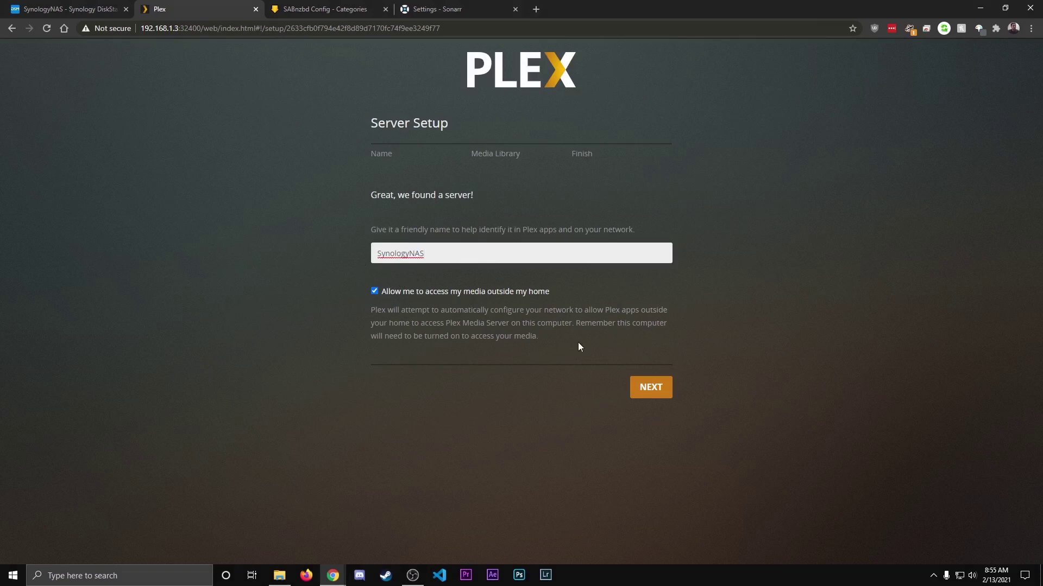
left_click(648, 387)
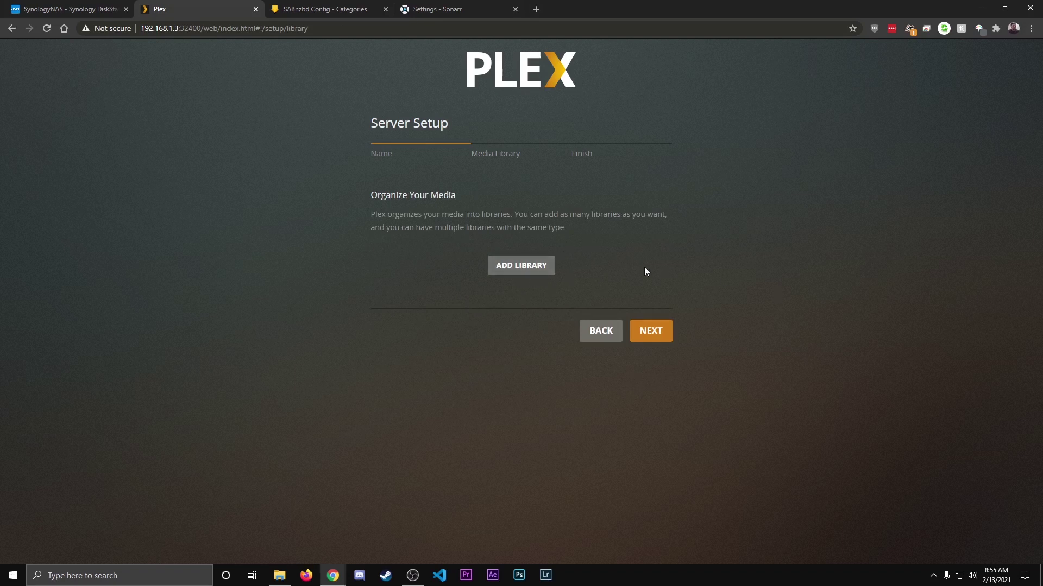
Step: Start a new Plex library of type TV Shows
left_click(541, 267)
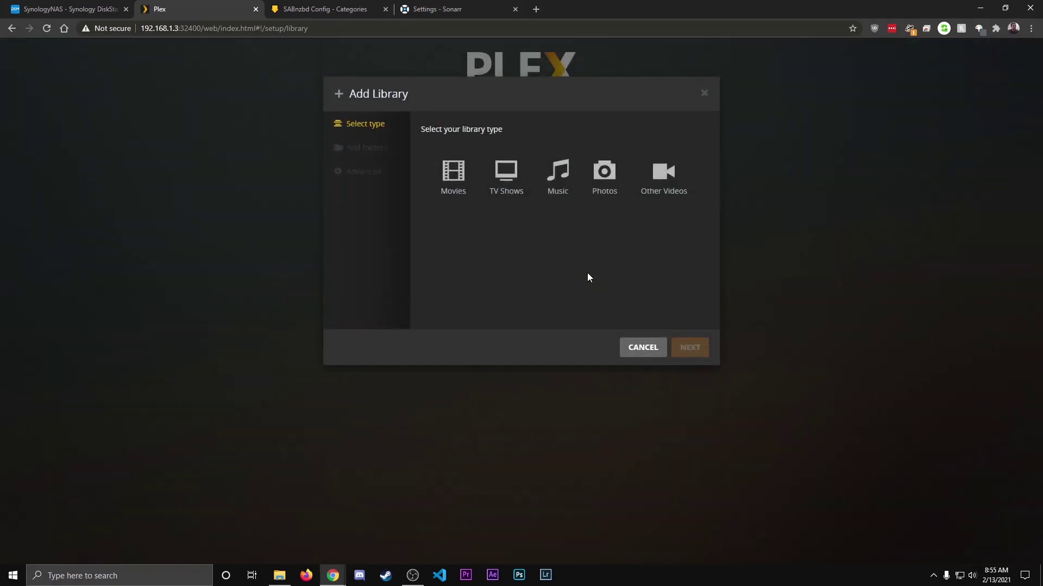
left_click(506, 179)
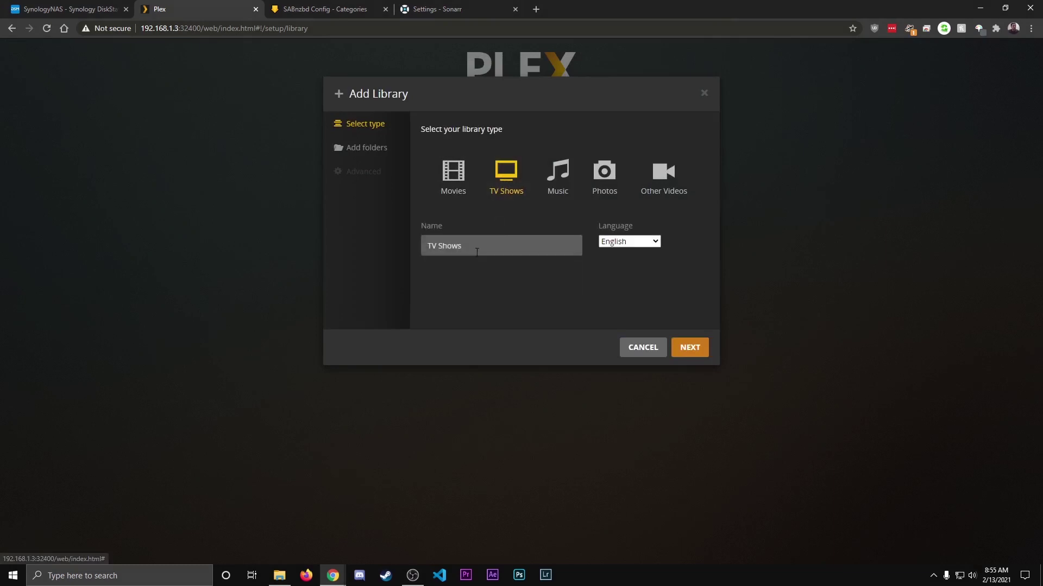
left_click(690, 349)
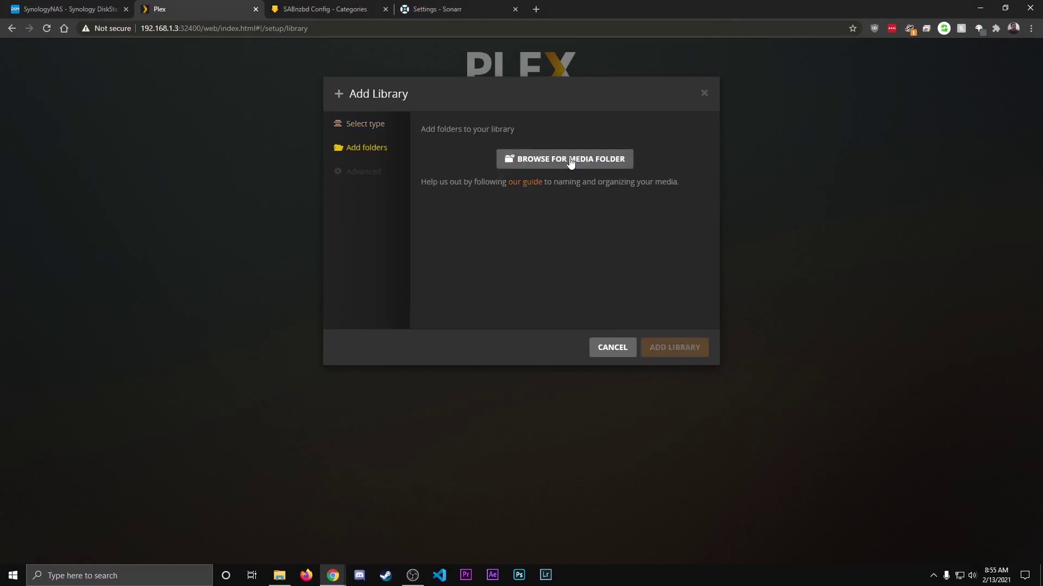
Step: Add the /volume1/Downloads/Complete/TV Shows folder and create the TV Shows library
left_click(571, 161)
left_click(427, 186)
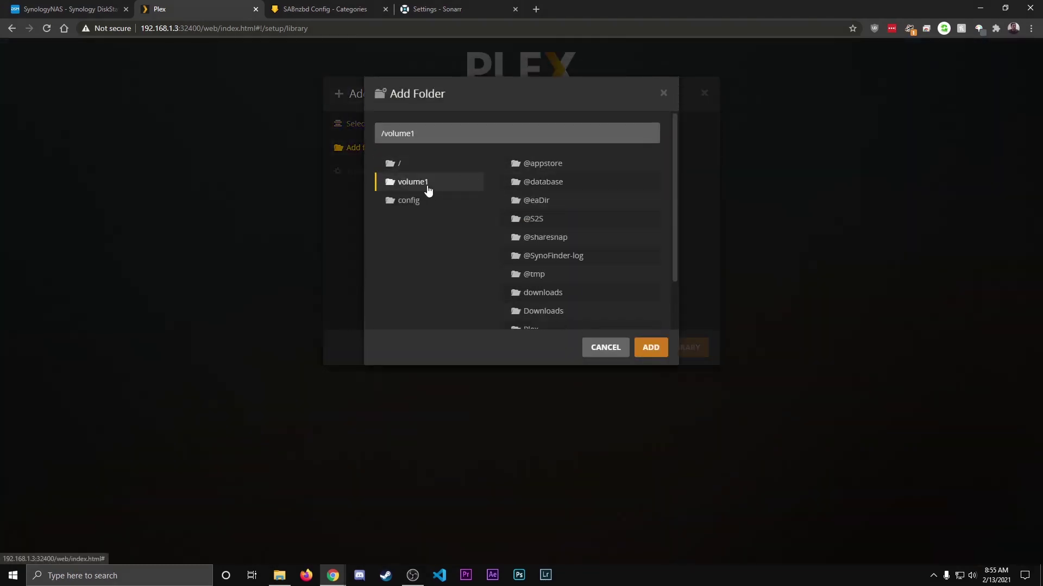
left_click(554, 312)
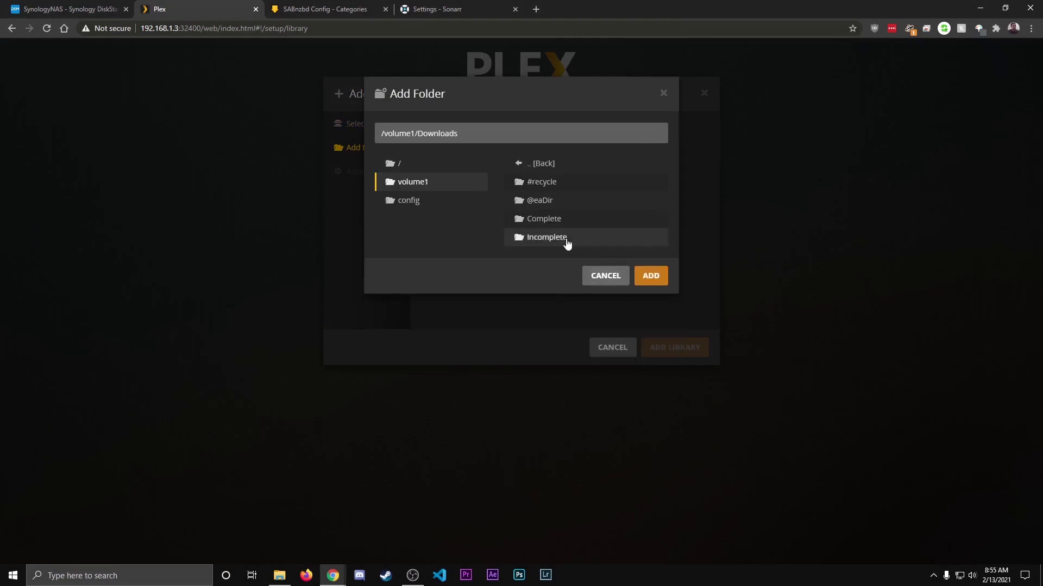
left_click(554, 222)
left_click(556, 184)
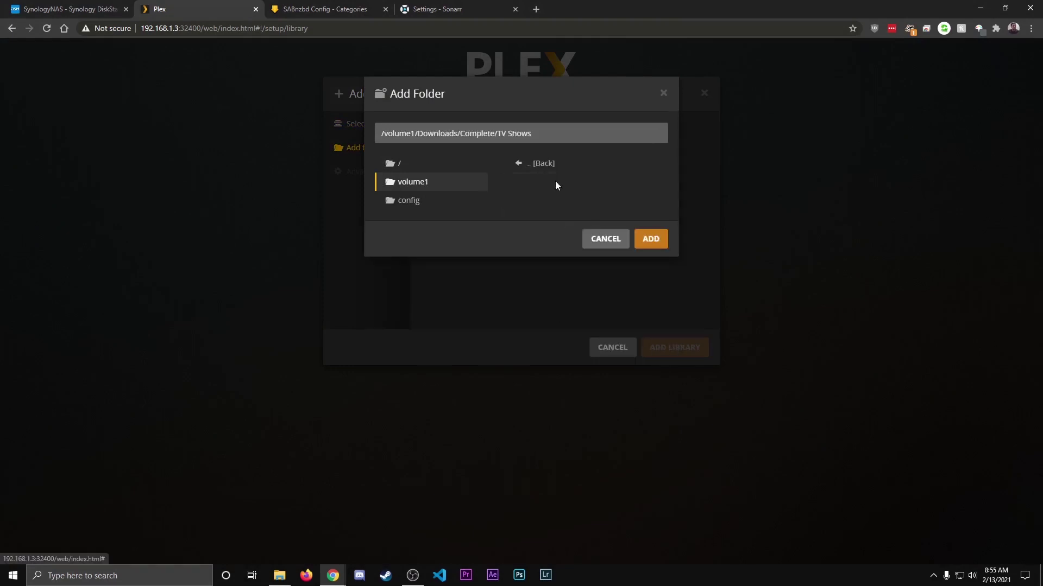
left_click(653, 240)
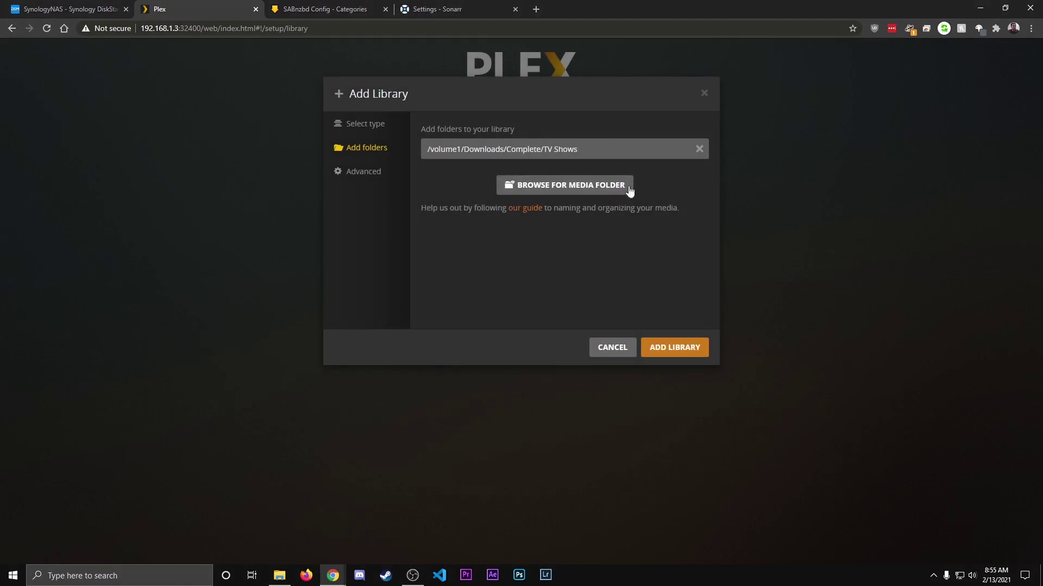
left_click(672, 348)
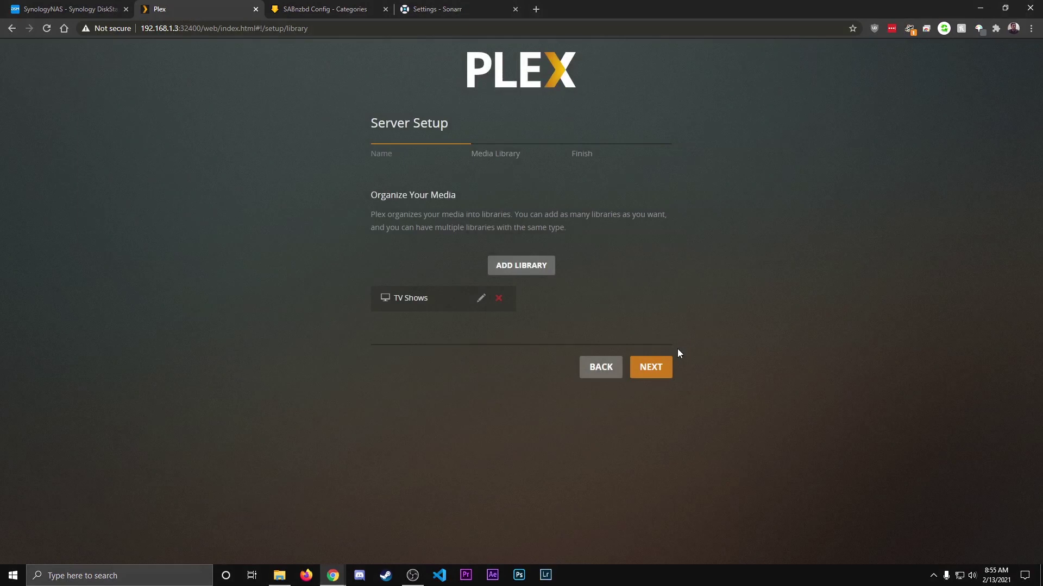
Step: Complete the Plex server setup and confirm SynologyNAS as the preferred server
left_click(658, 372)
left_click(648, 367)
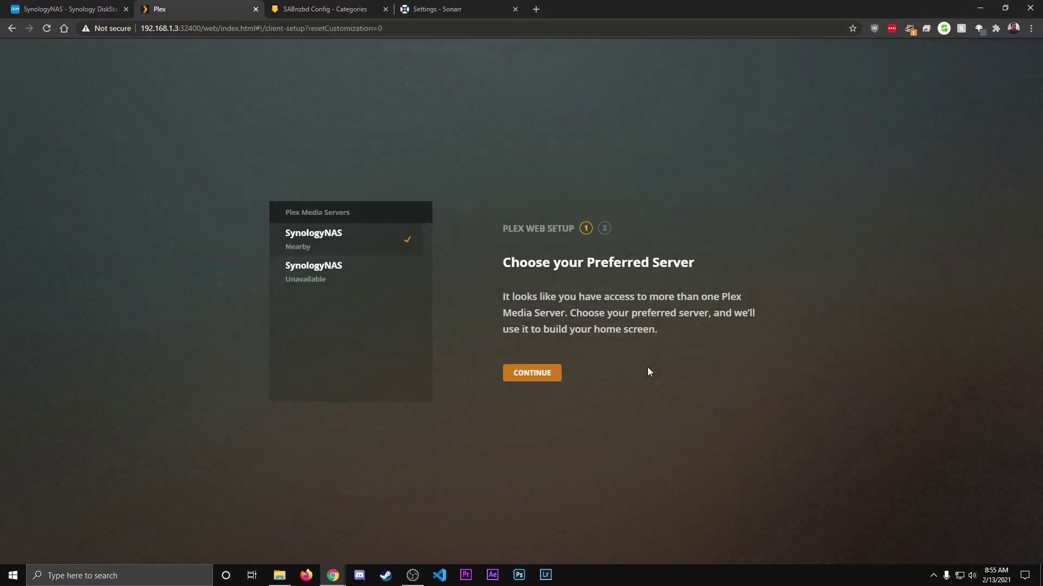
left_click(548, 376)
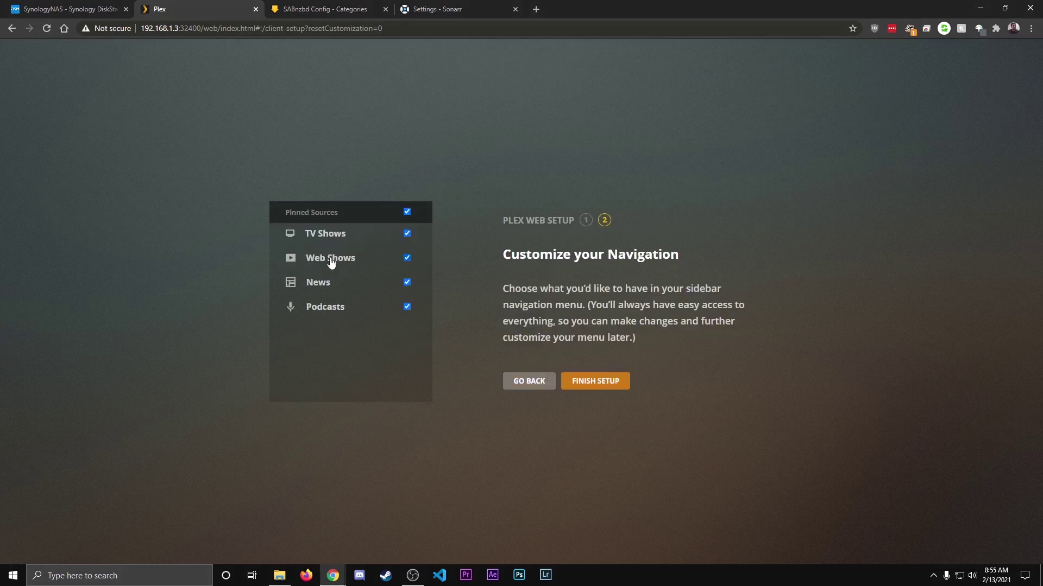
Step: Unpin News, Podcasts and Web Shows, finish setup, and open the empty TV Shows library
left_click(407, 281)
left_click(408, 306)
left_click(408, 257)
left_click(598, 381)
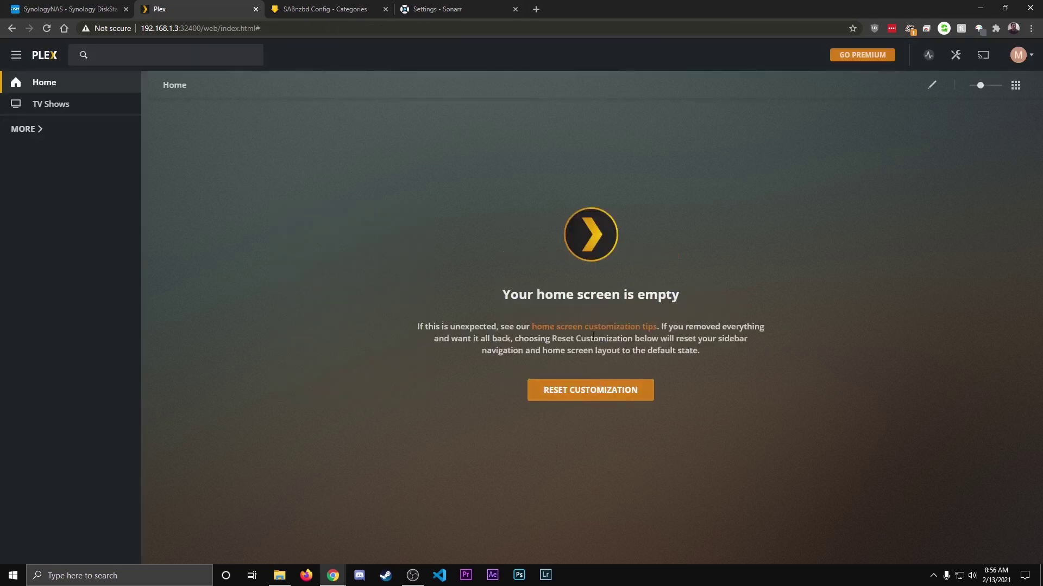
left_click(70, 117)
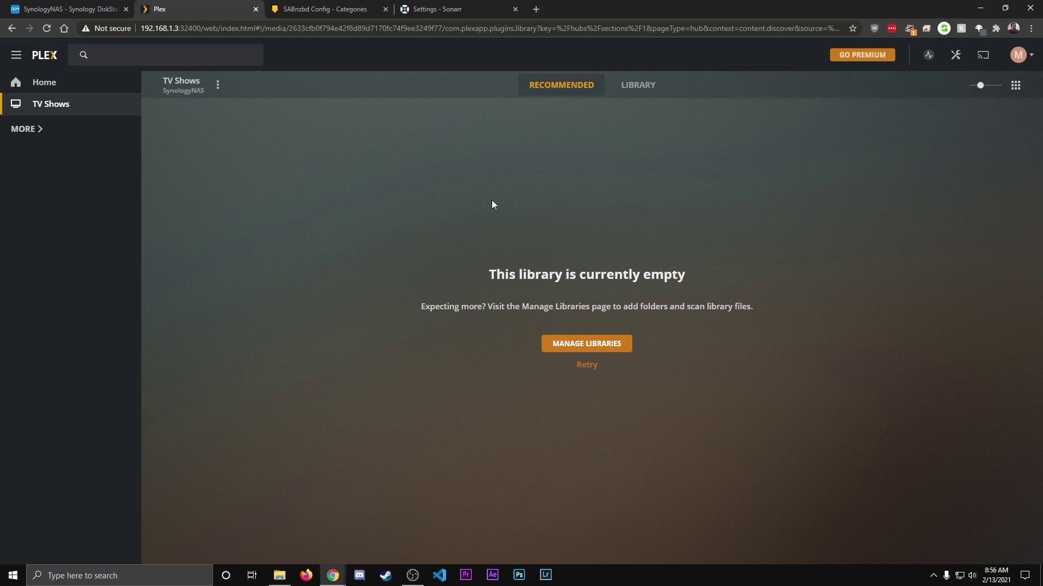
Step: Go back to Sonarr and open Series > Add Series
left_click(473, 8)
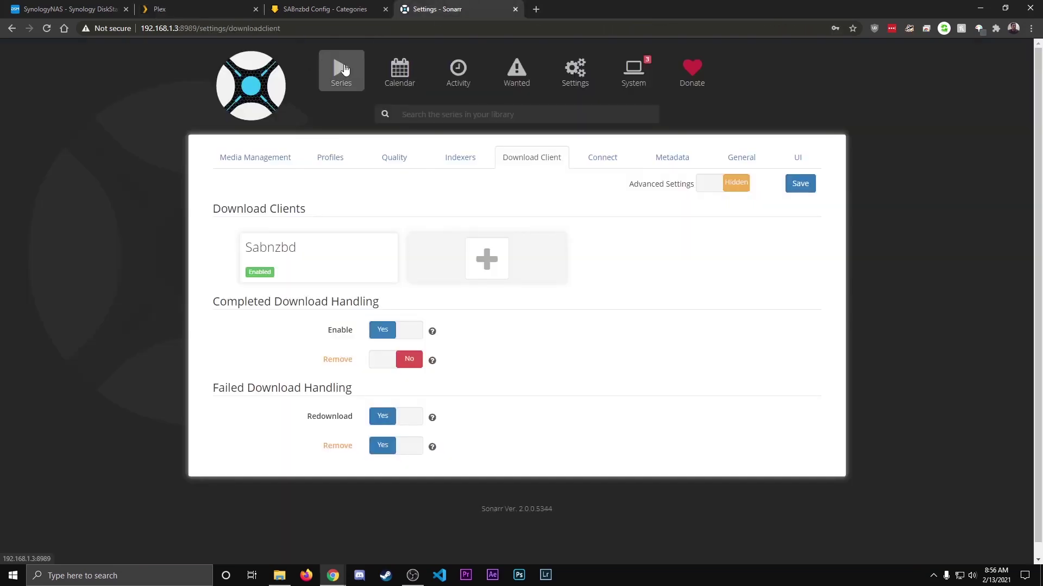
left_click(343, 69)
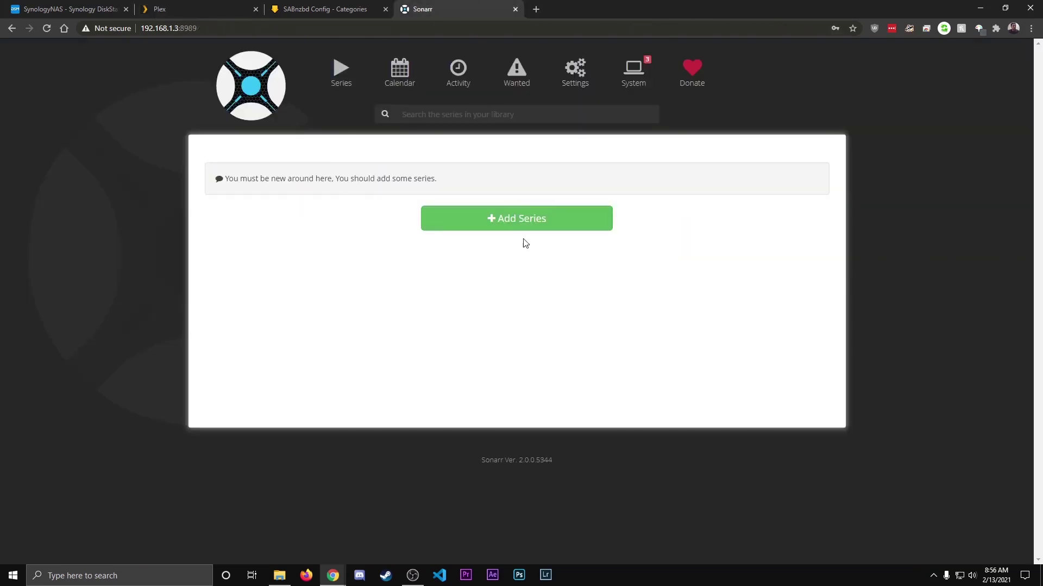
left_click(510, 219)
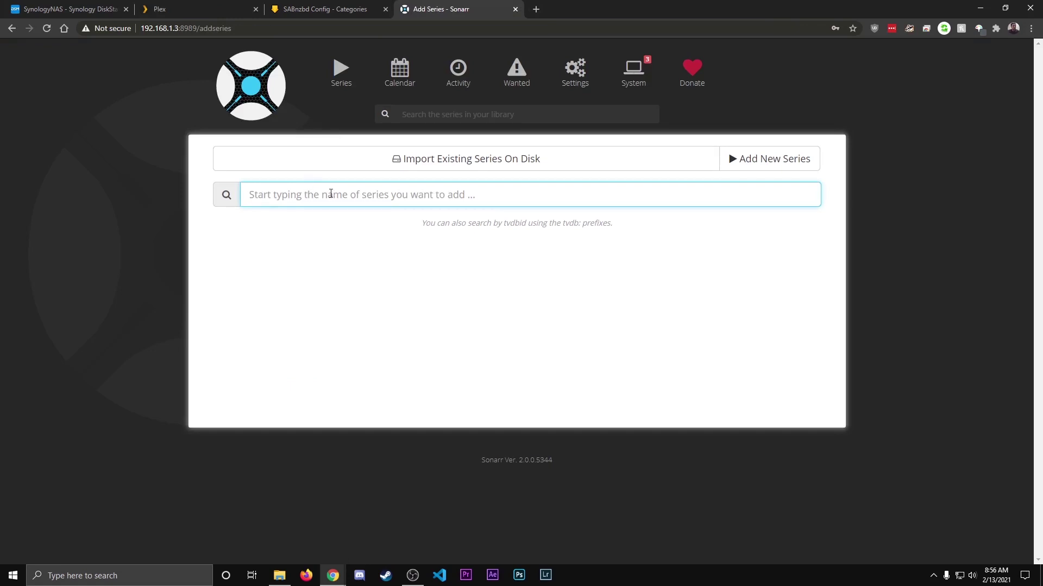